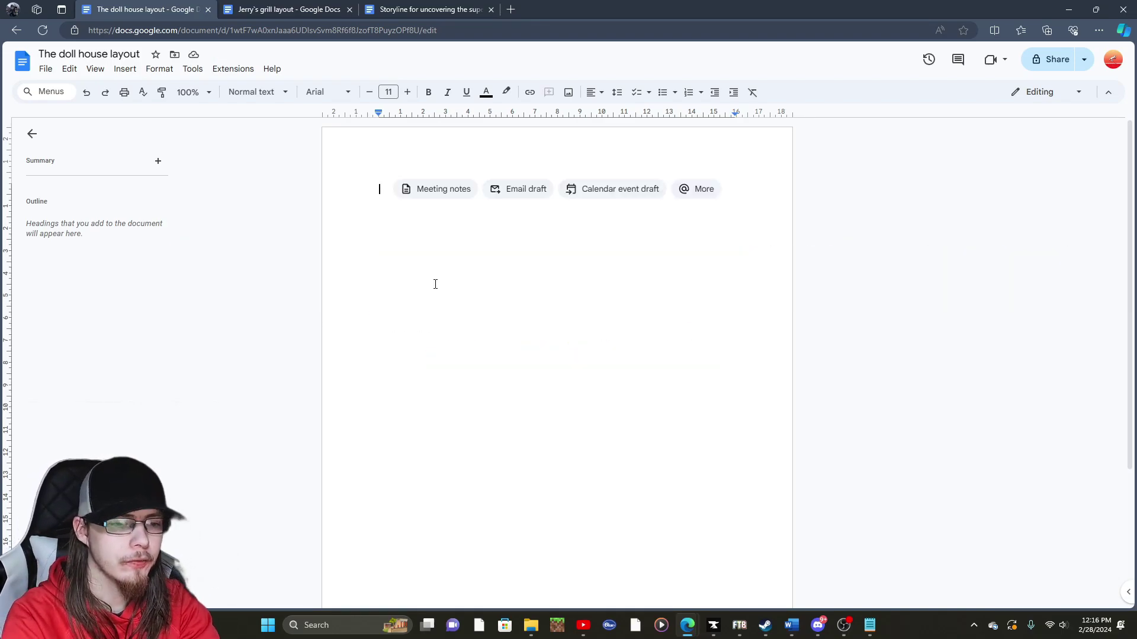
Step: Write the heading "What rooms are needed?" on the first line of the empty document
{"action": "type", "text": "."}
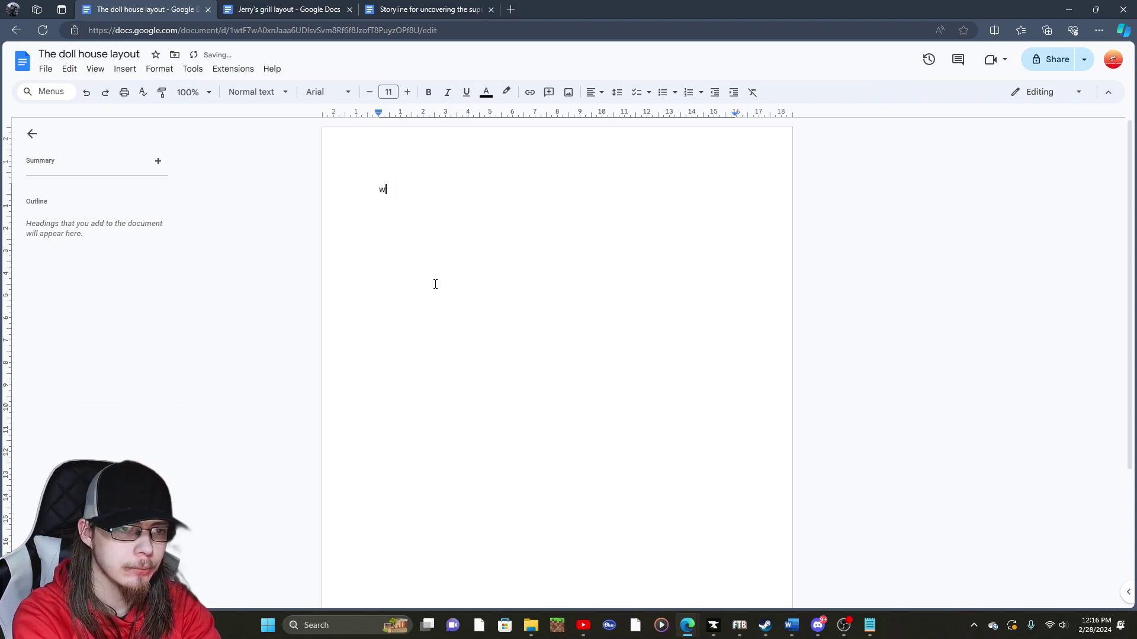
{"action": "key", "text": "BackSpace"}
{"action": "type", "text": "W"}
{"action": "key", "text": "BackSpace"}
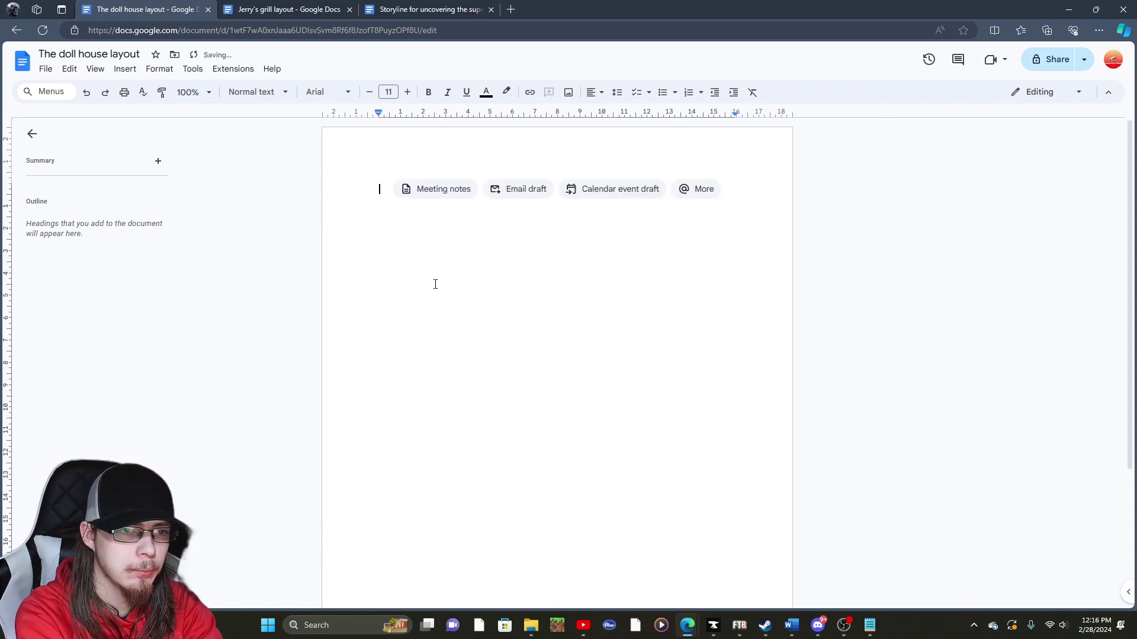
{"action": "type", "text": "Wha"}
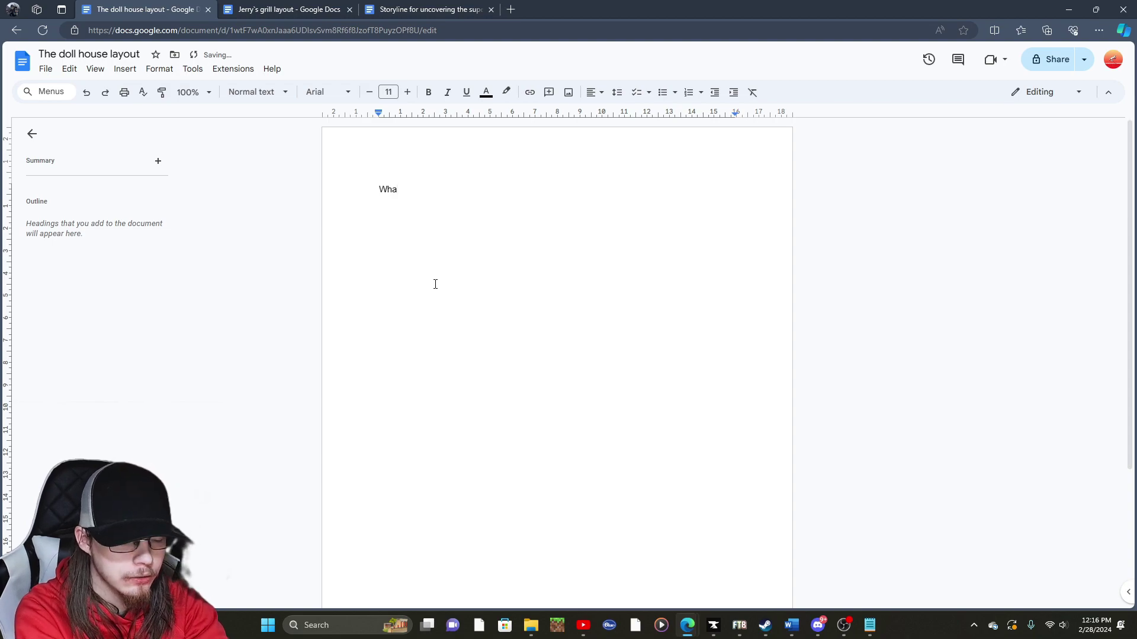
{"action": "type", "text": "t"}
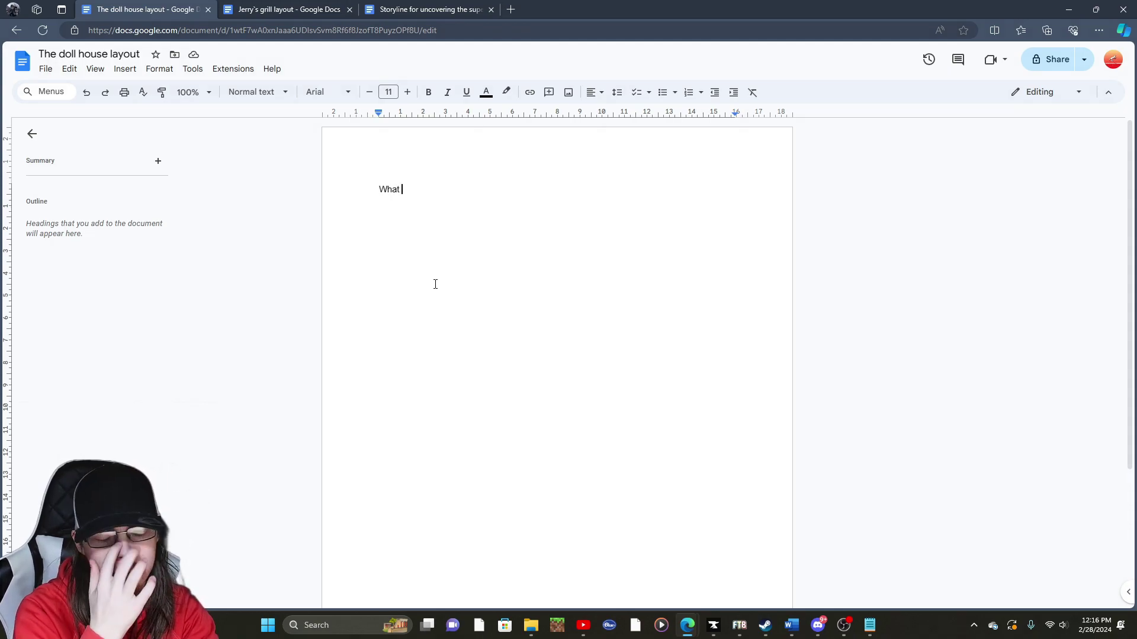
{"action": "type", "text": "rooms are needed?"}
{"action": "key", "text": "Return"}
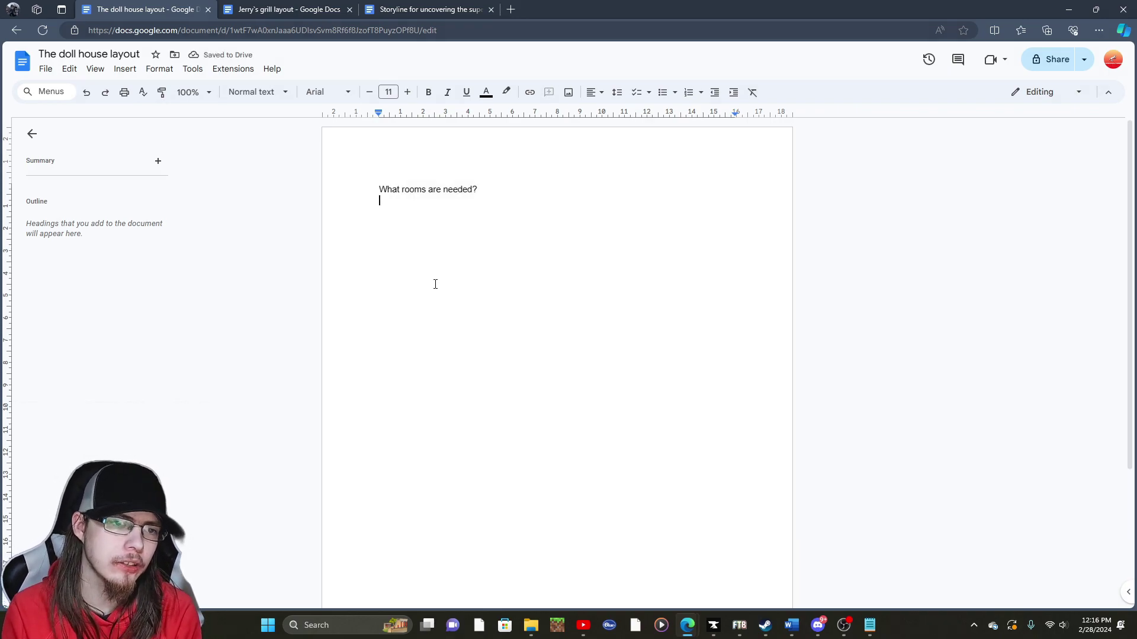
Step: Enter "The doll room, normal house layout." under the rooms heading, followed by a blank line
{"action": "type", "text": "The doll room,"}
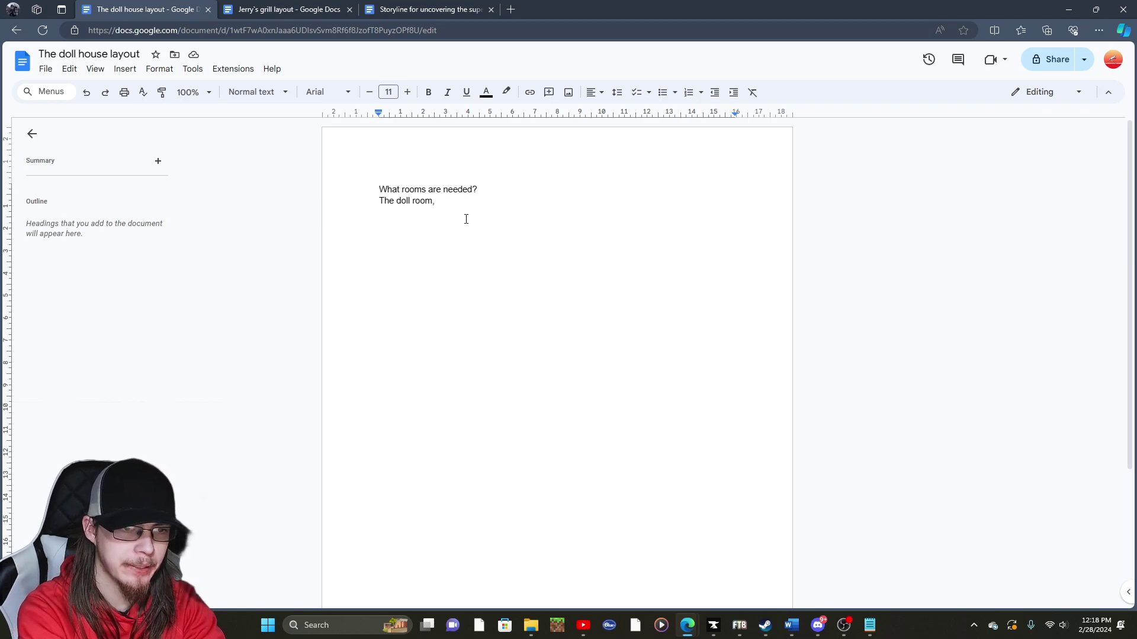
{"action": "type", "text": "Kit"}
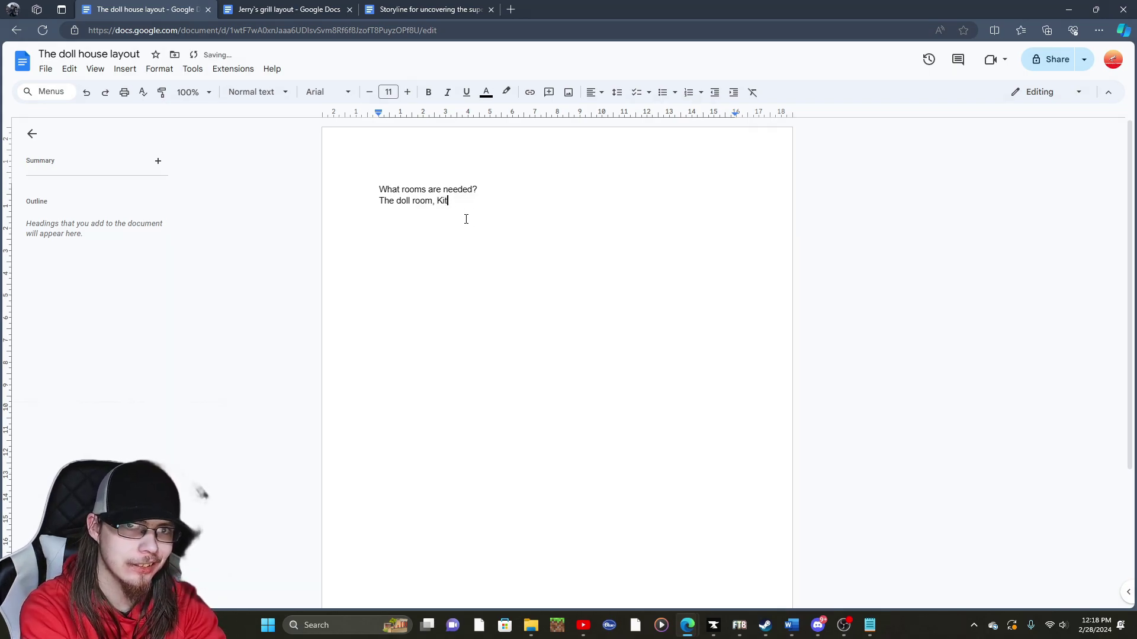
{"action": "key", "text": "BackSpace"}
{"action": "key", "text": "BackSpace"}
{"action": "key", "text": "BackSpace"}
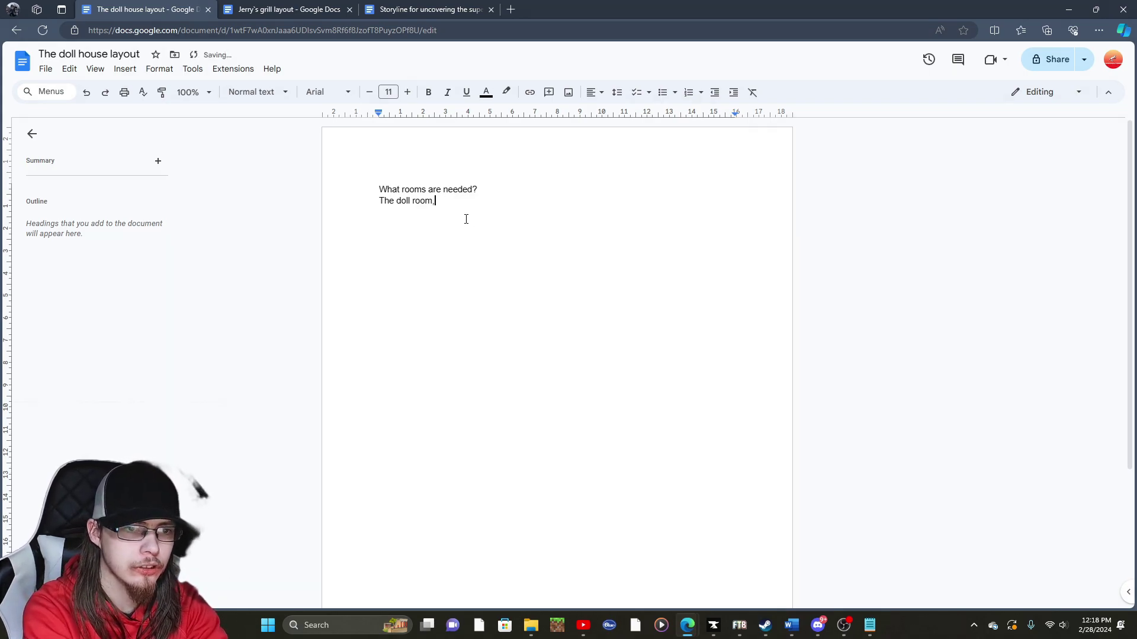
{"action": "type", "text": "gen"}
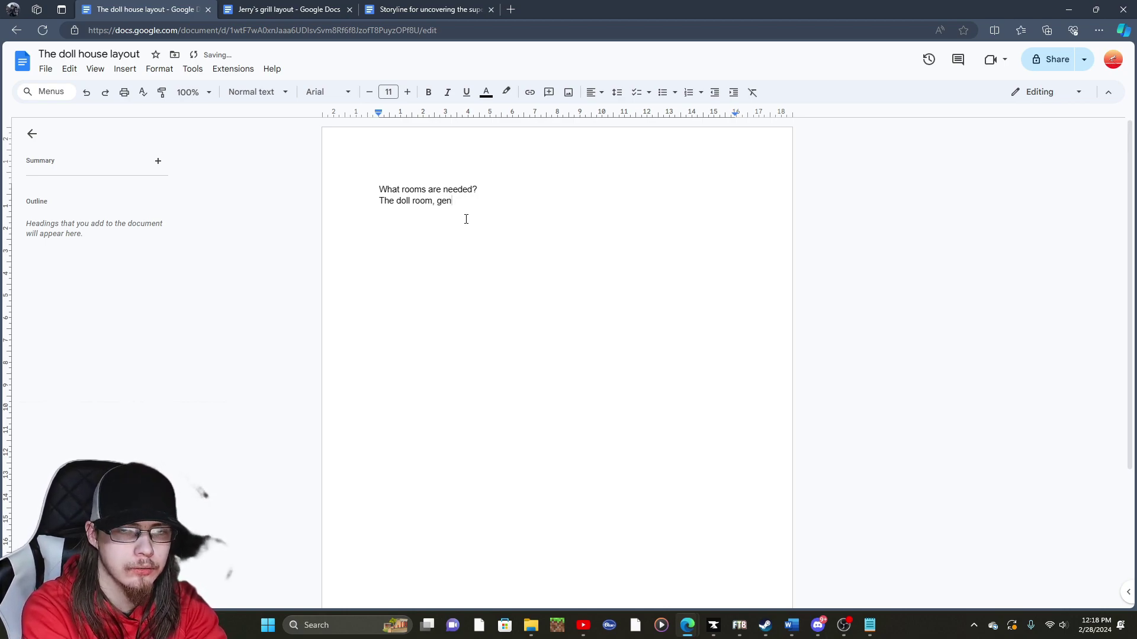
{"action": "key", "text": "BackSpace"}
{"action": "key", "text": "BackSpace"}
{"action": "key", "text": "BackSpace"}
{"action": "type", "text": "normal house layout."}
{"action": "key", "text": "Return"}
{"action": "key", "text": "Return"}
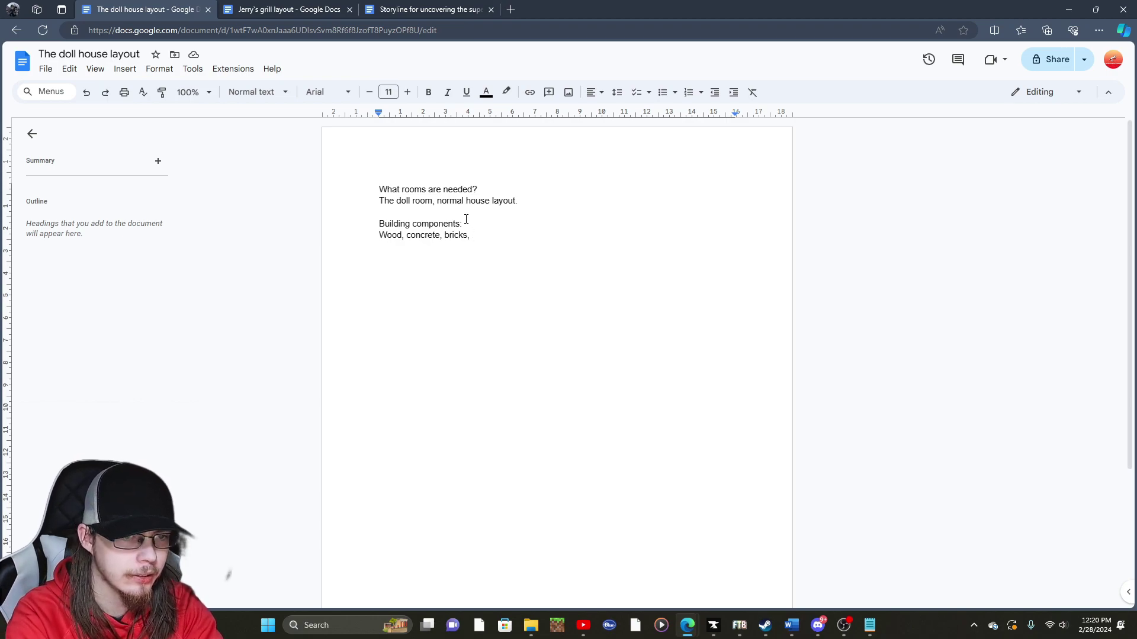
Step: Add the heading "The yard:" below the building components list, separated by a blank line
{"action": "key", "text": "Return"}
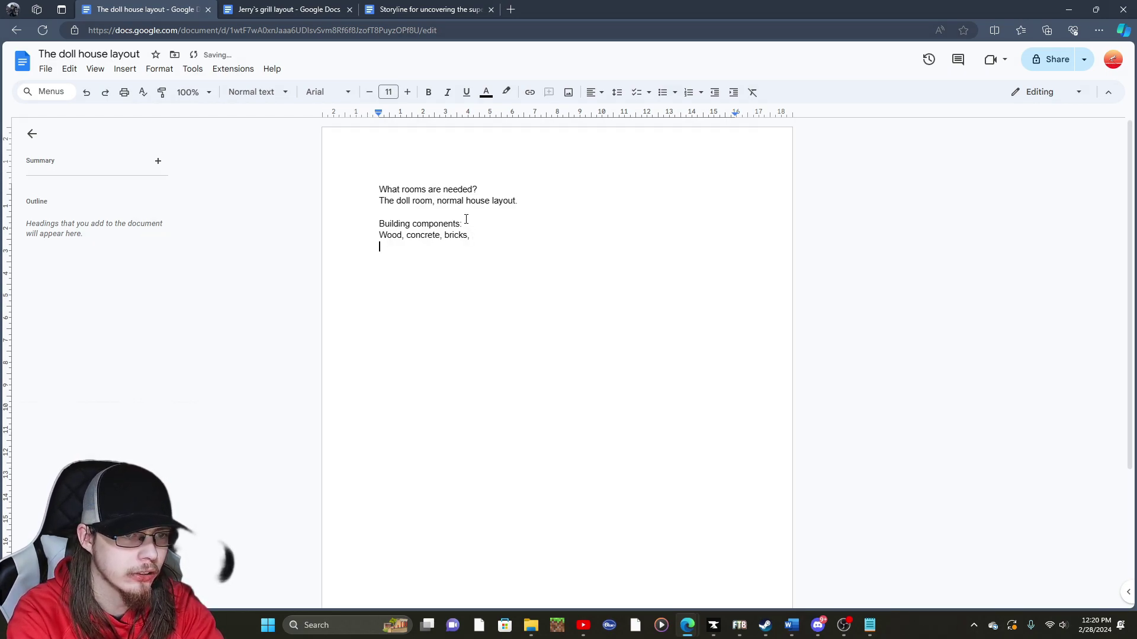
{"action": "key", "text": "Return"}
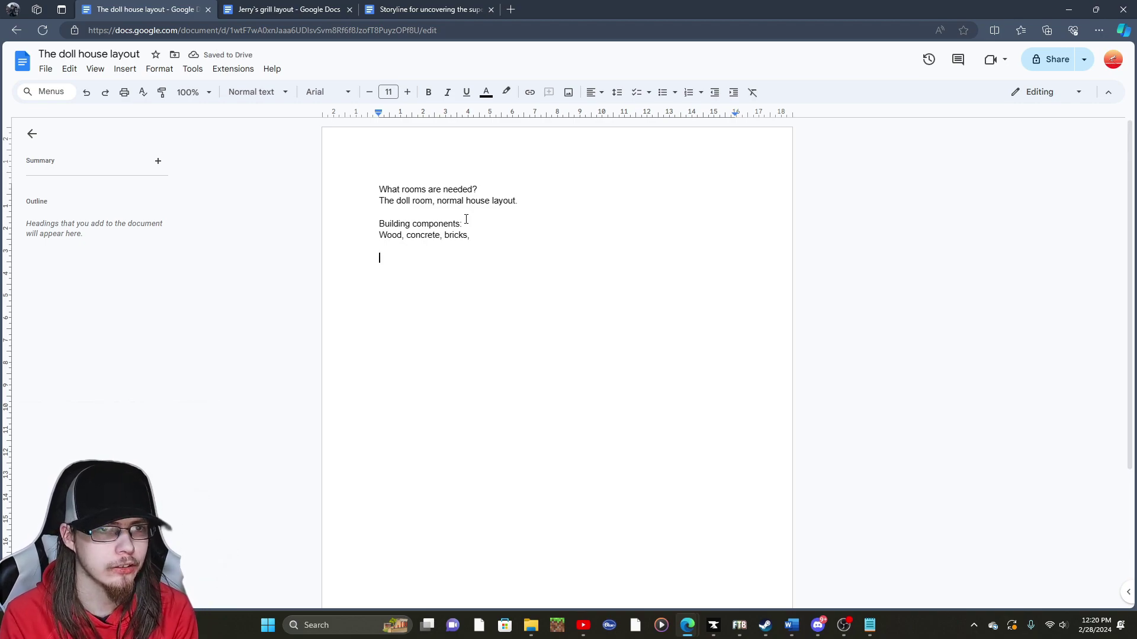
{"action": "type", "text": "The yard:"}
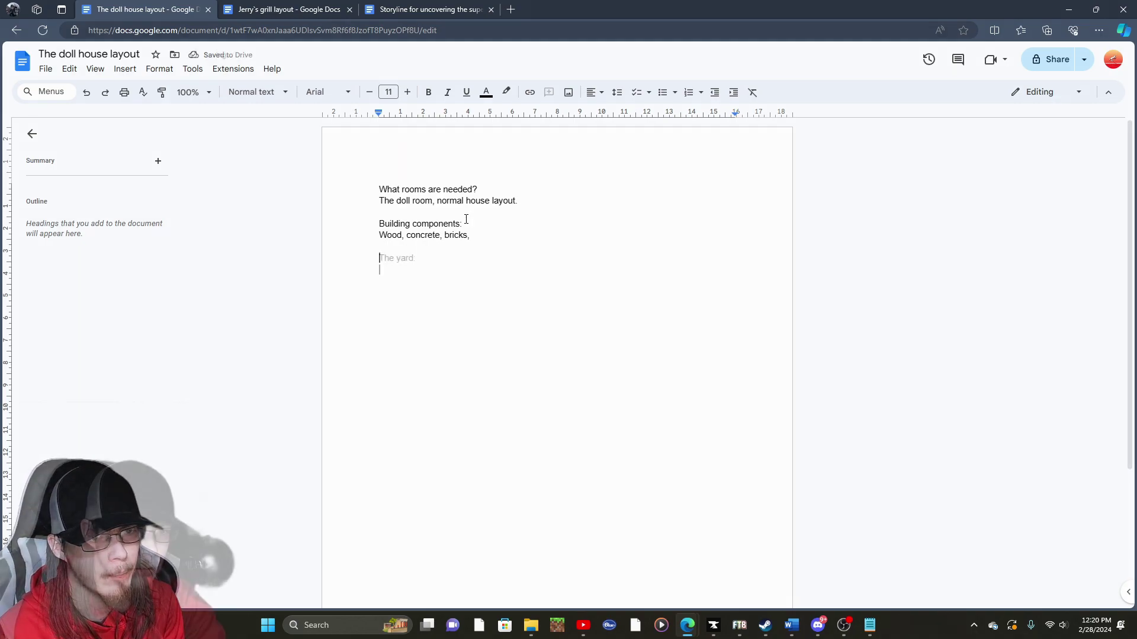
{"action": "key", "text": "Return"}
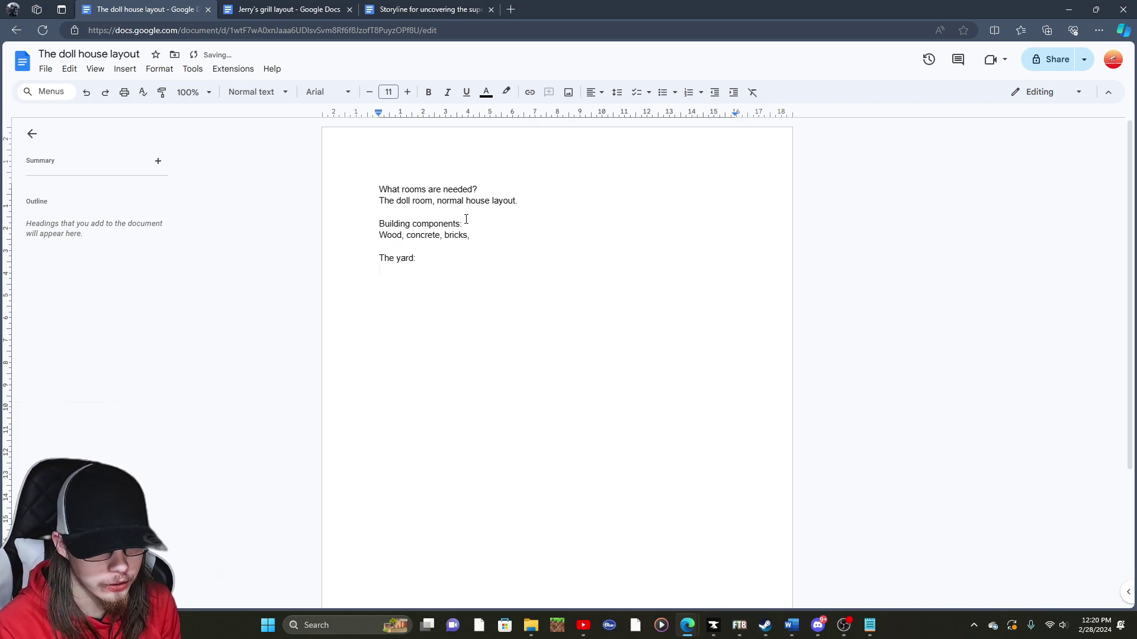
Step: List "Plants, swing set, garden," under the yard heading
{"action": "type", "text": "Plants,"}
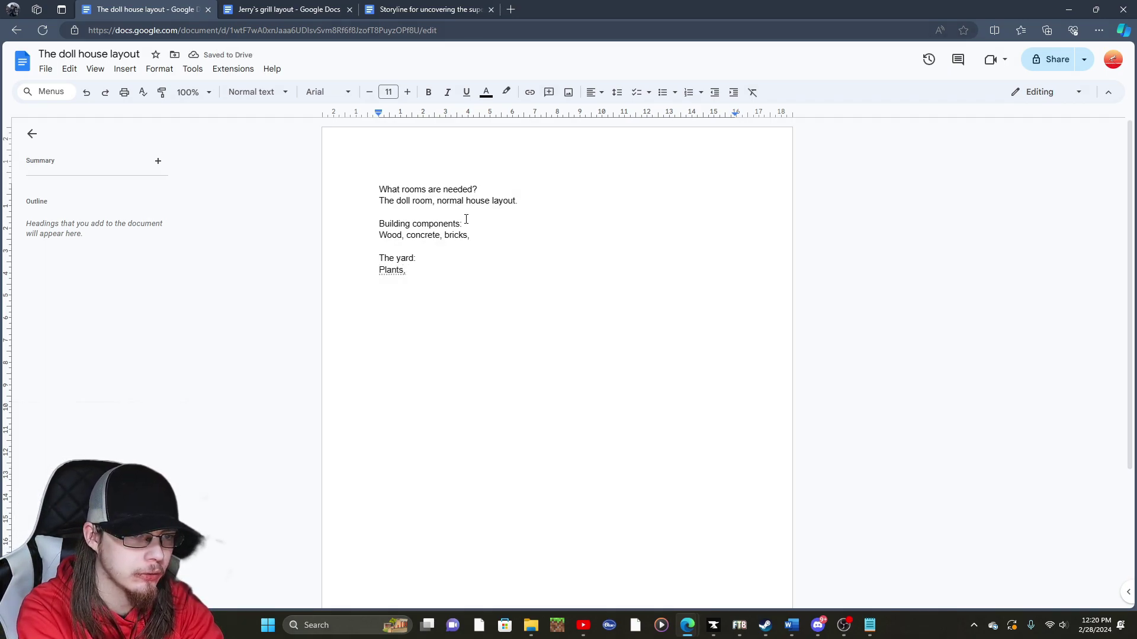
{"action": "type", "text": " su"}
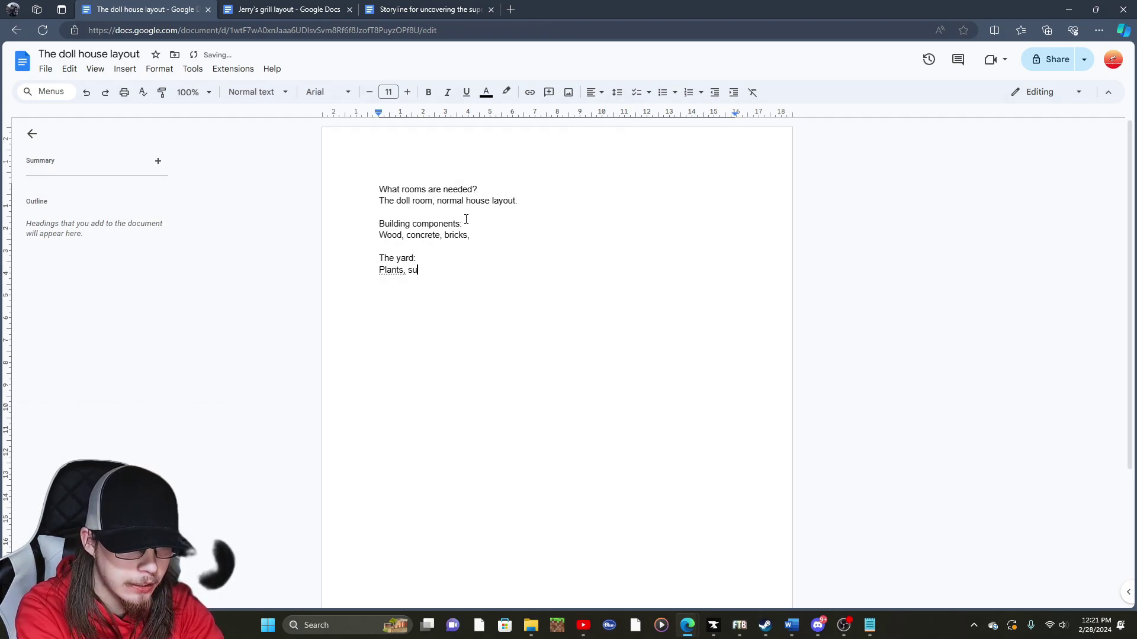
{"action": "key", "text": "BackSpace"}
{"action": "type", "text": "wing set, Grad"}
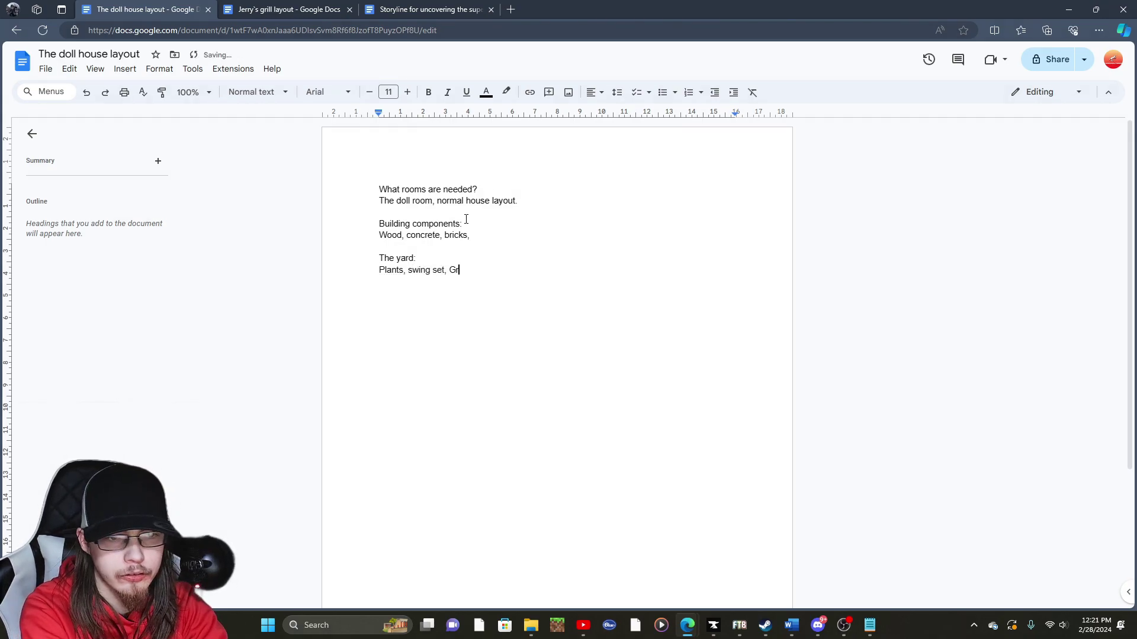
{"action": "key", "text": "BackSpace"}
{"action": "key", "text": "BackSpace"}
{"action": "key", "text": "BackSpace"}
{"action": "key", "text": "BackSpace"}
{"action": "type", "text": "garden,"}
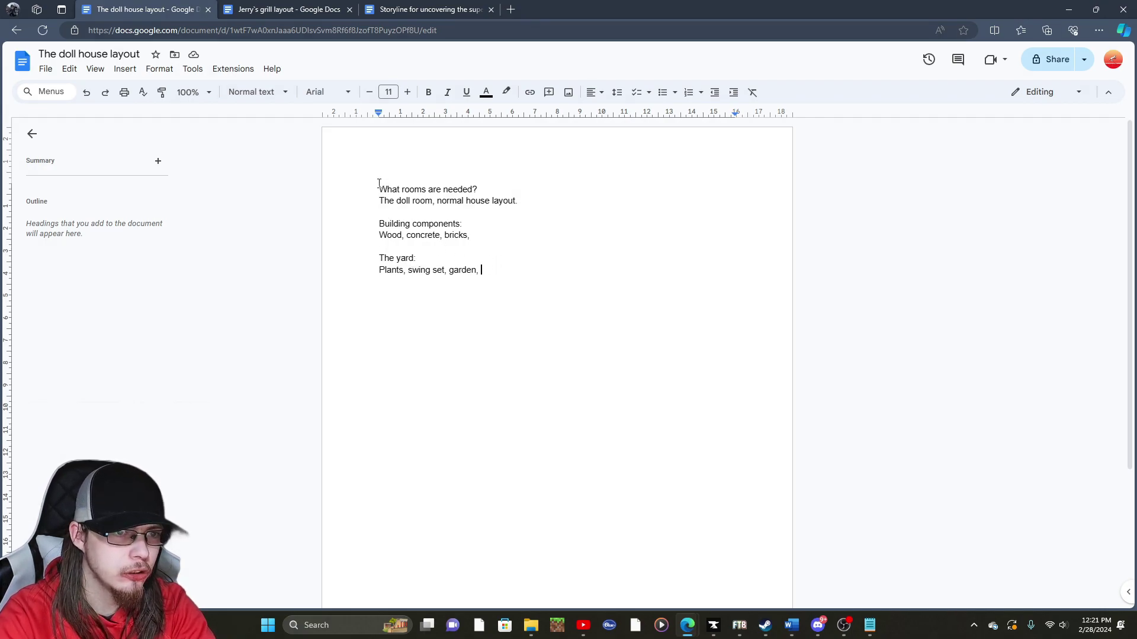
Step: Insert the heading "History of the house:" above the rooms heading, leaving two empty lines between them
{"action": "key", "text": "ctrl+Home"}
{"action": "key", "text": "Return"}
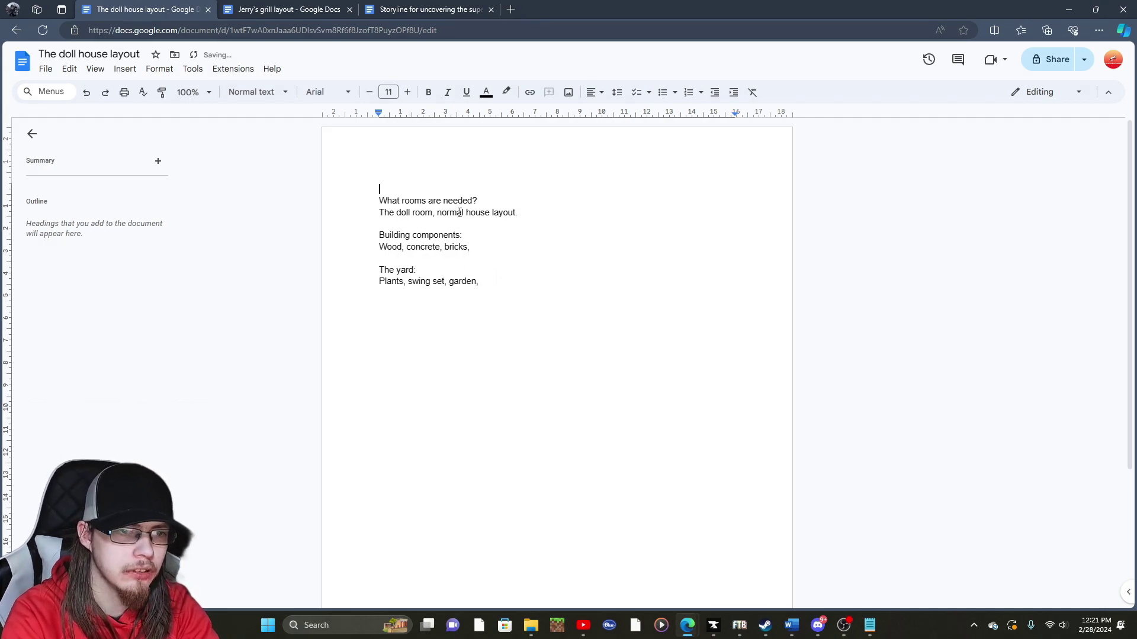
{"action": "key", "text": "Return"}
{"action": "key", "text": "Up"}
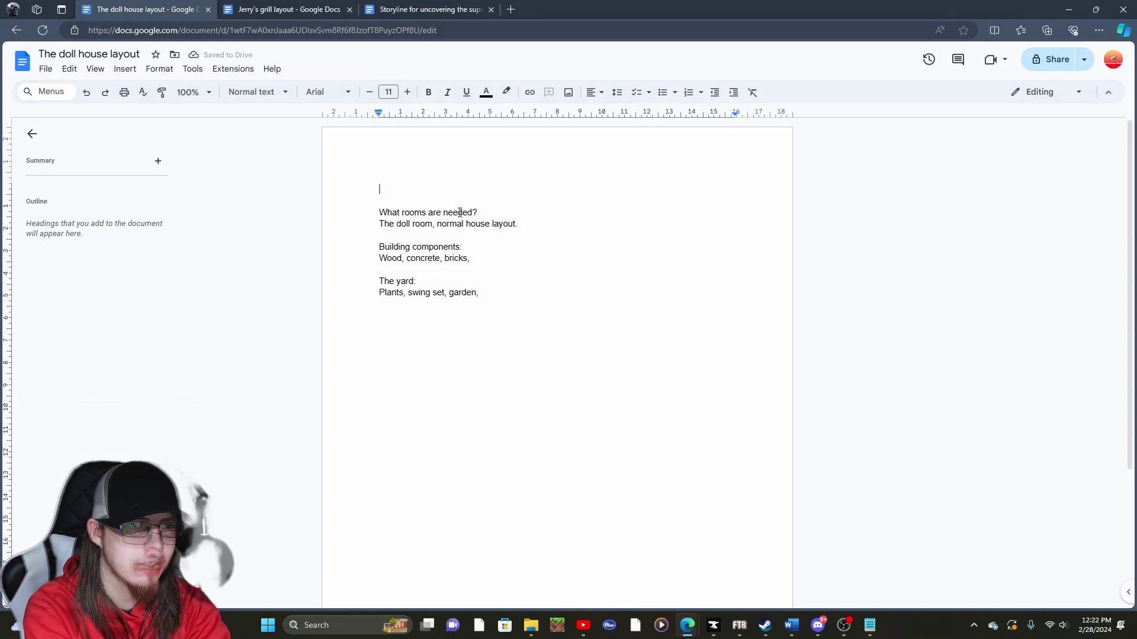
{"action": "type", "text": "History of the house:"}
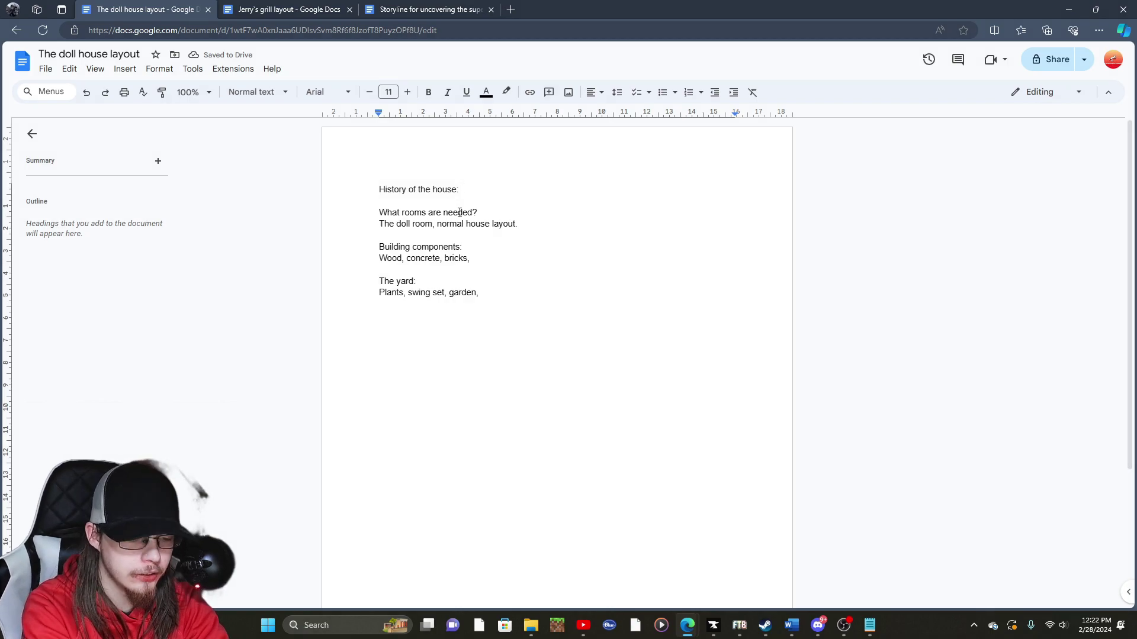
{"action": "key", "text": "Return"}
{"action": "type", "text": "Th"}
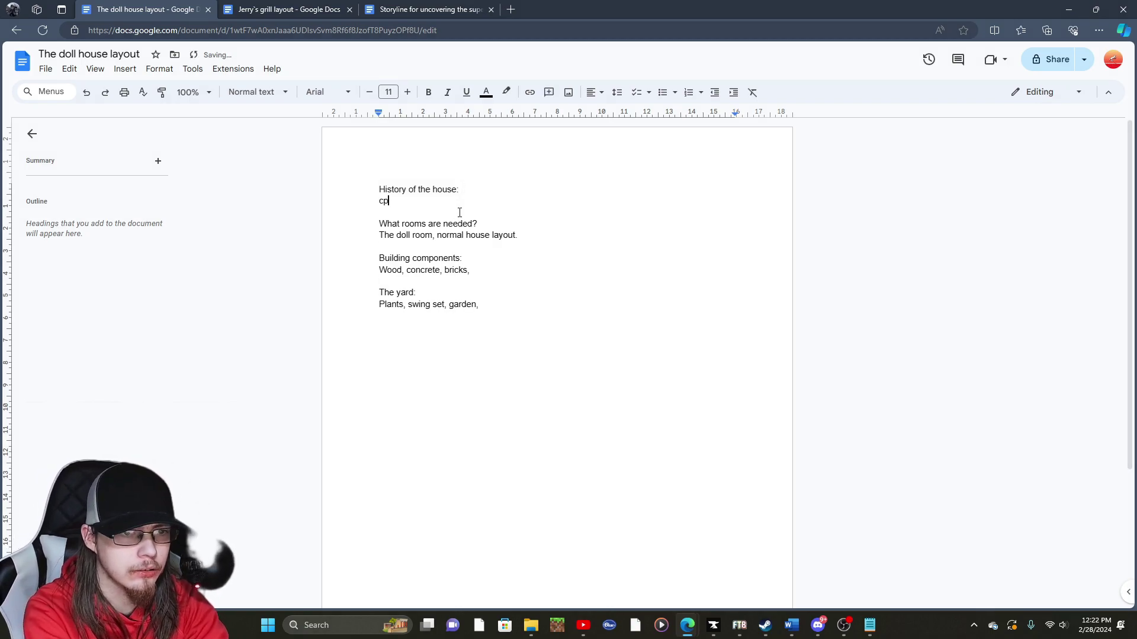
{"action": "key", "text": "BackSpace"}
{"action": "key", "text": "BackSpace"}
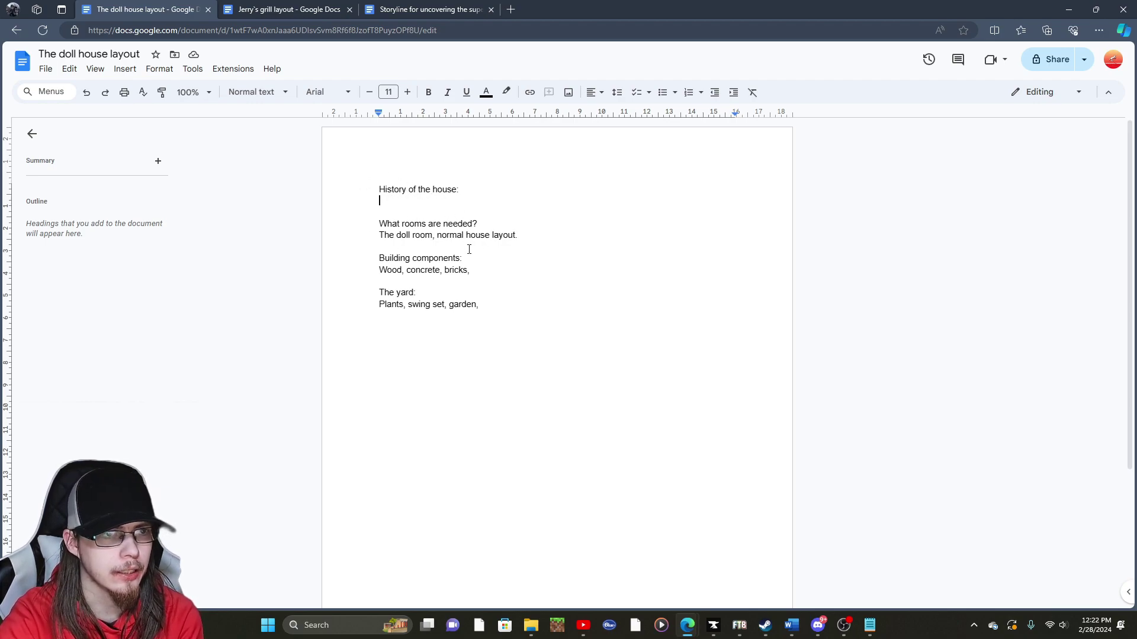
Step: Add the label "The doll room:" at the end of the document, separated from the yard list by a blank line
{"action": "left_click", "coordinate": [500, 333]}
{"action": "key", "text": "Return"}
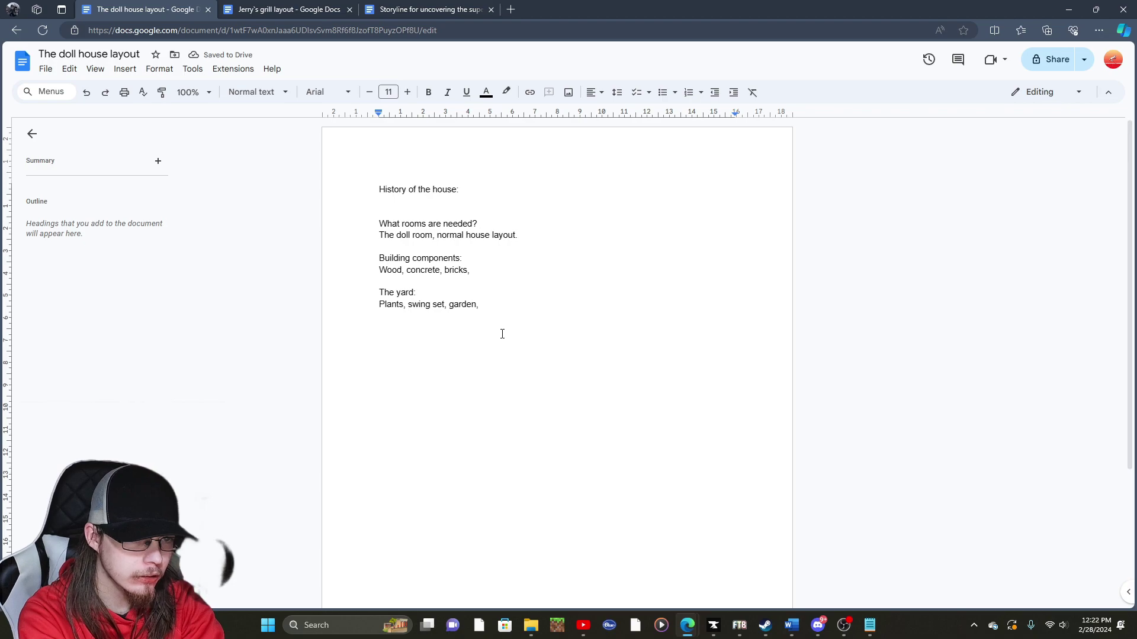
{"action": "type", "text": "The "}
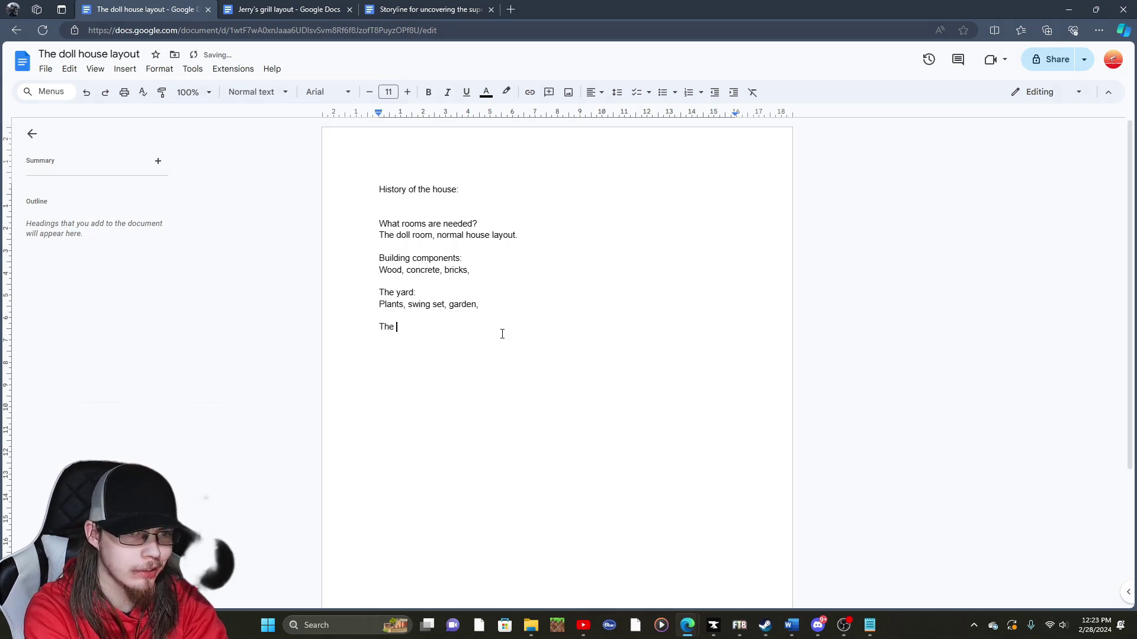
{"action": "type", "text": "doll"}
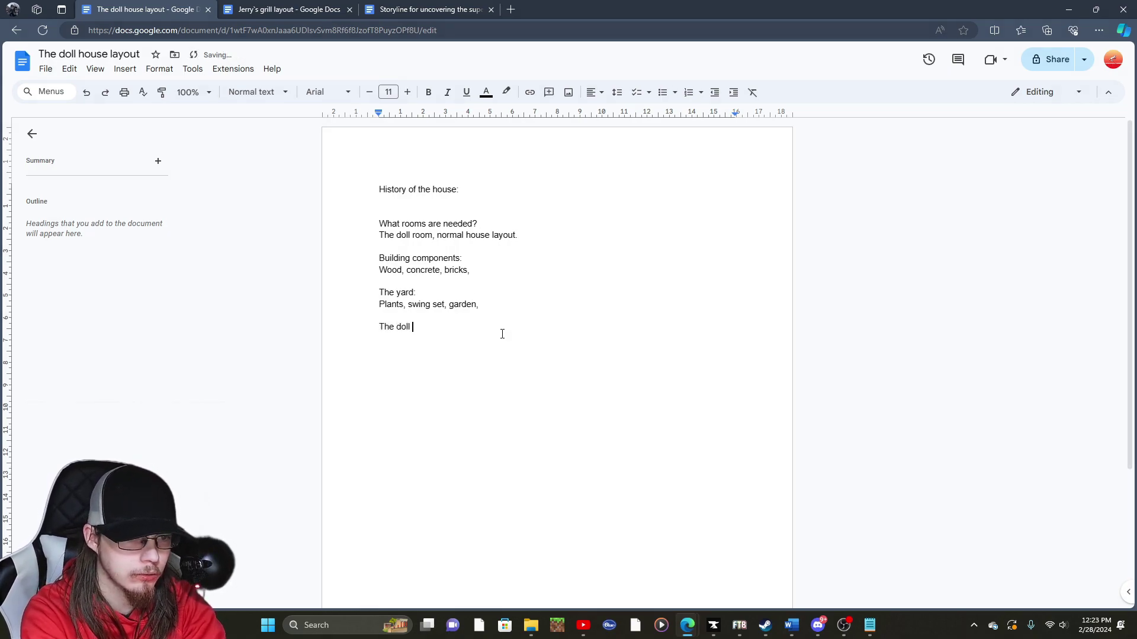
{"action": "type", "text": " room"}
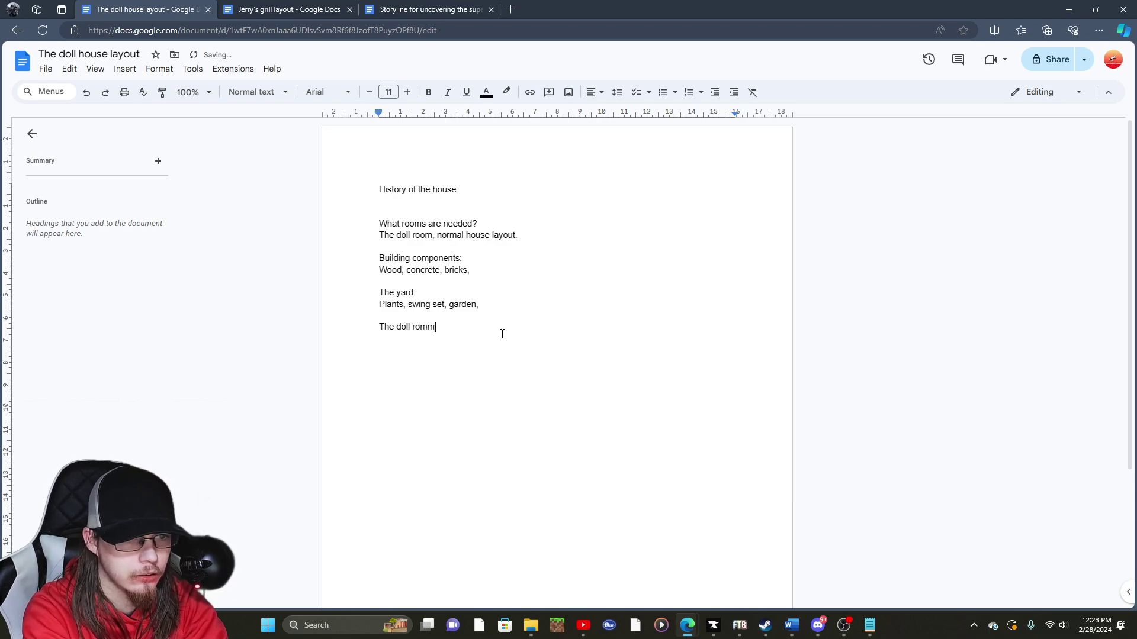
{"action": "key", "text": "BackSpace"}
{"action": "key", "text": "BackSpace"}
{"action": "type", "text": "om"}
{"action": "key", "text": "BackSpace"}
{"action": "type", "text": "m"}
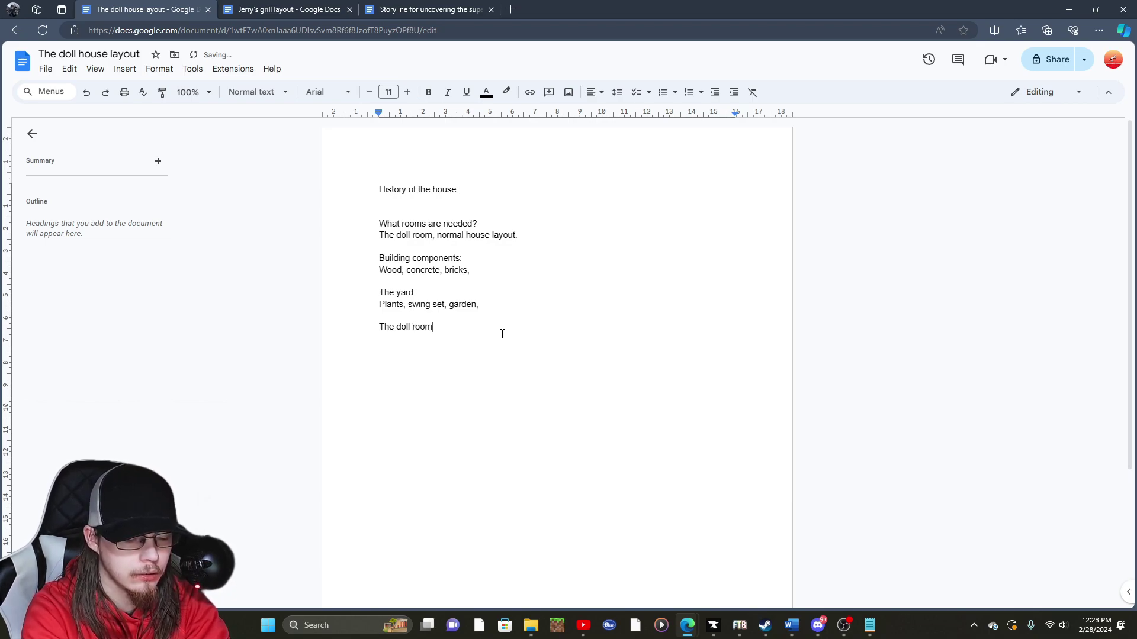
{"action": "type", "text": ":"}
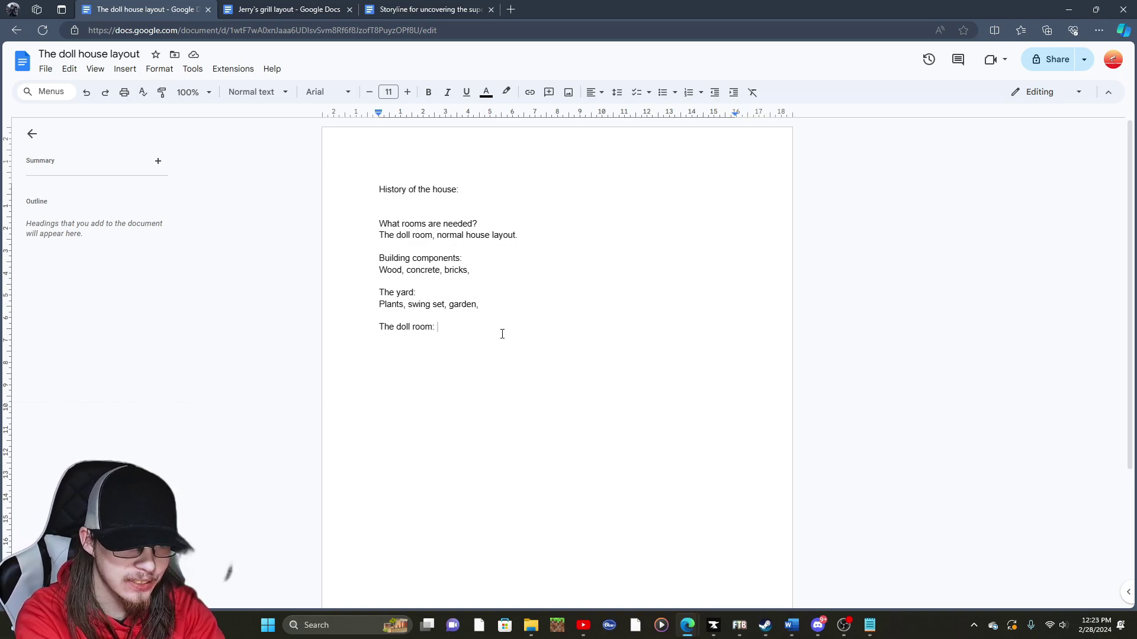
Step: List "a doll, Doll house," on the same line after the doll room label
{"action": "type", "text": "a doll"}
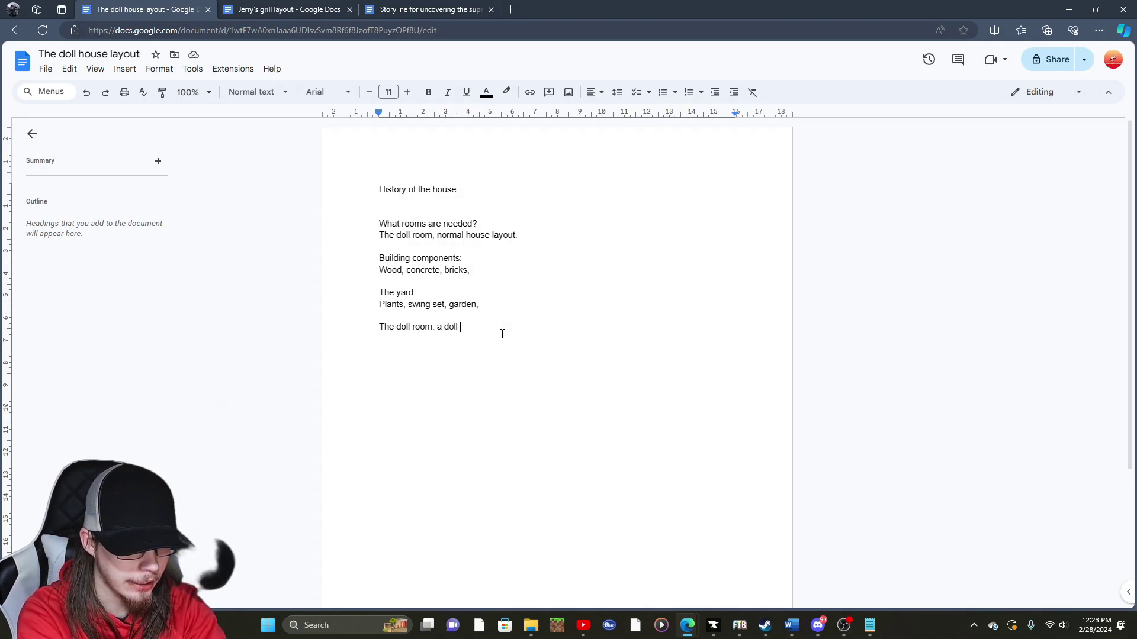
{"action": "type", "text": " B"}
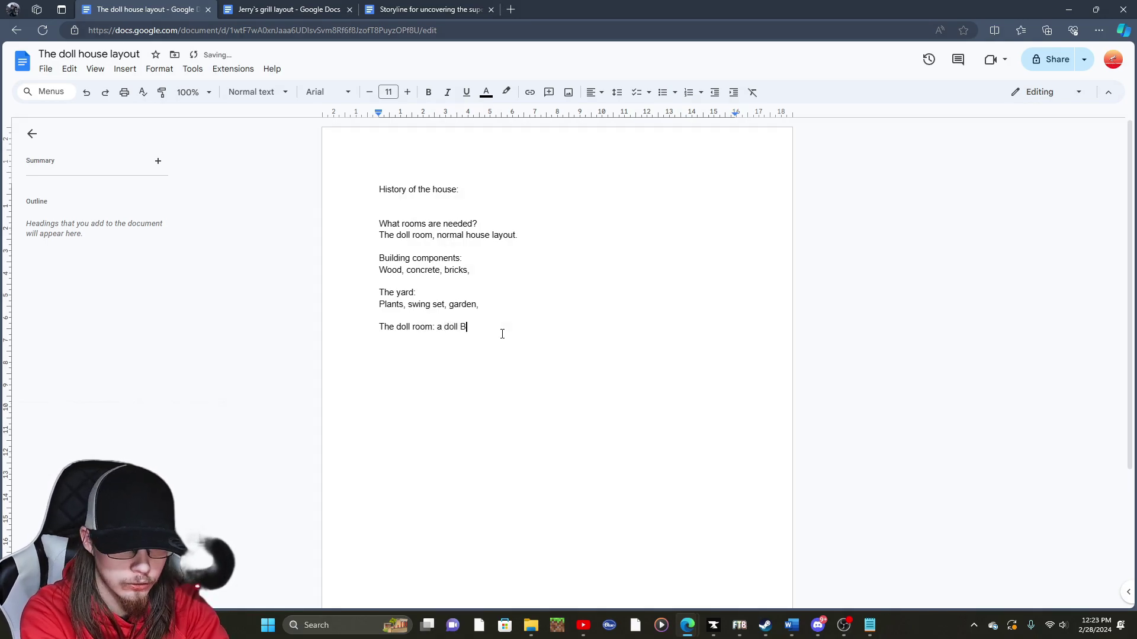
{"action": "key", "text": "BackSpace"}
{"action": "key", "text": "BackSpace"}
{"action": "type", "text": ", "}
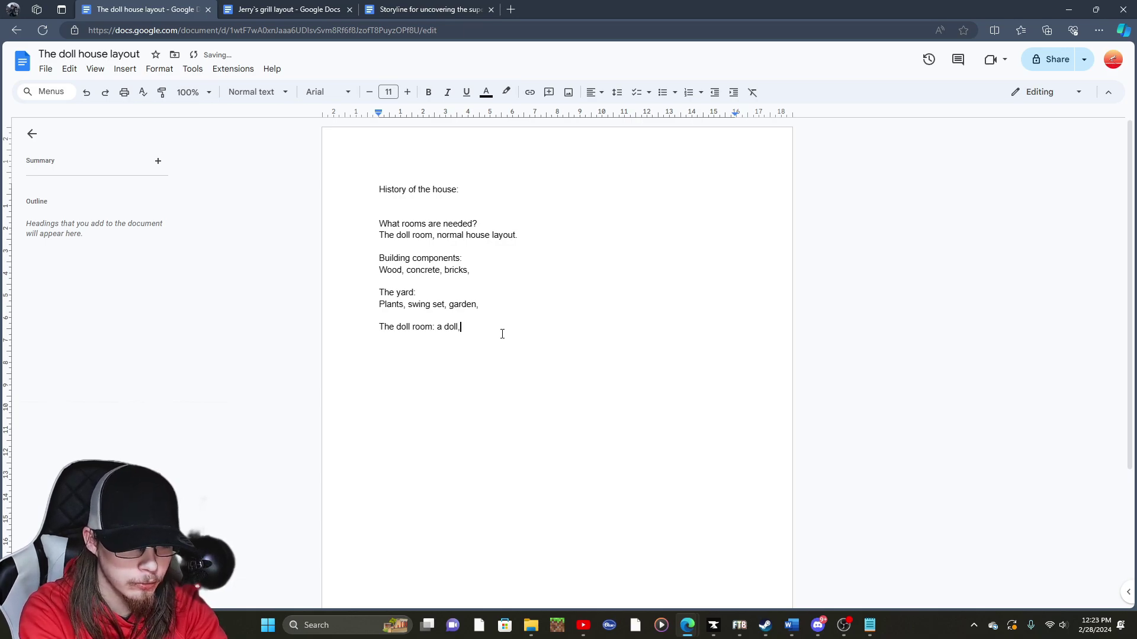
{"action": "type", "text": "Doll house"}
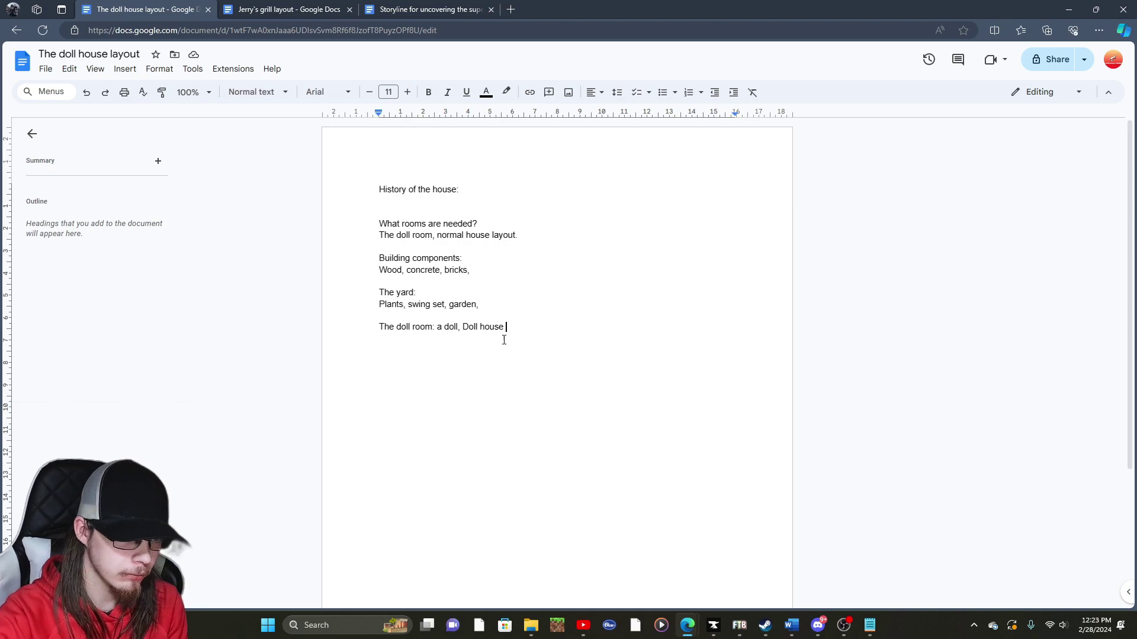
{"action": "key", "text": "BackSpace"}
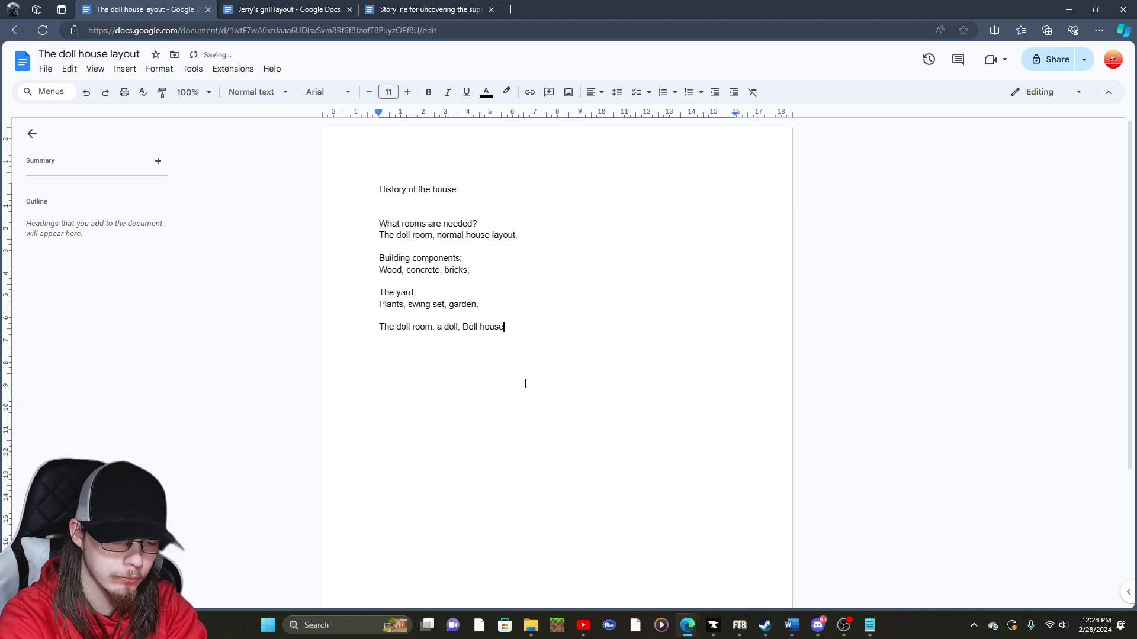
{"action": "type", "text": ", "}
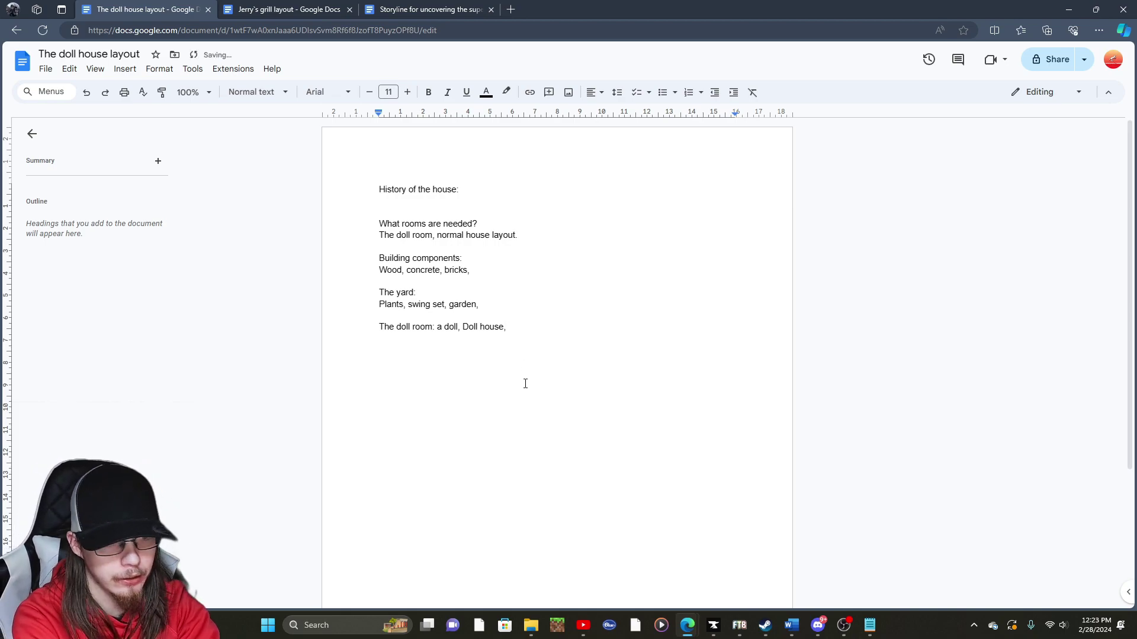
Step: Add "Bed, Booksevels, Plants" to the doll room list after the doll house entry
{"action": "type", "text": "Bed, "}
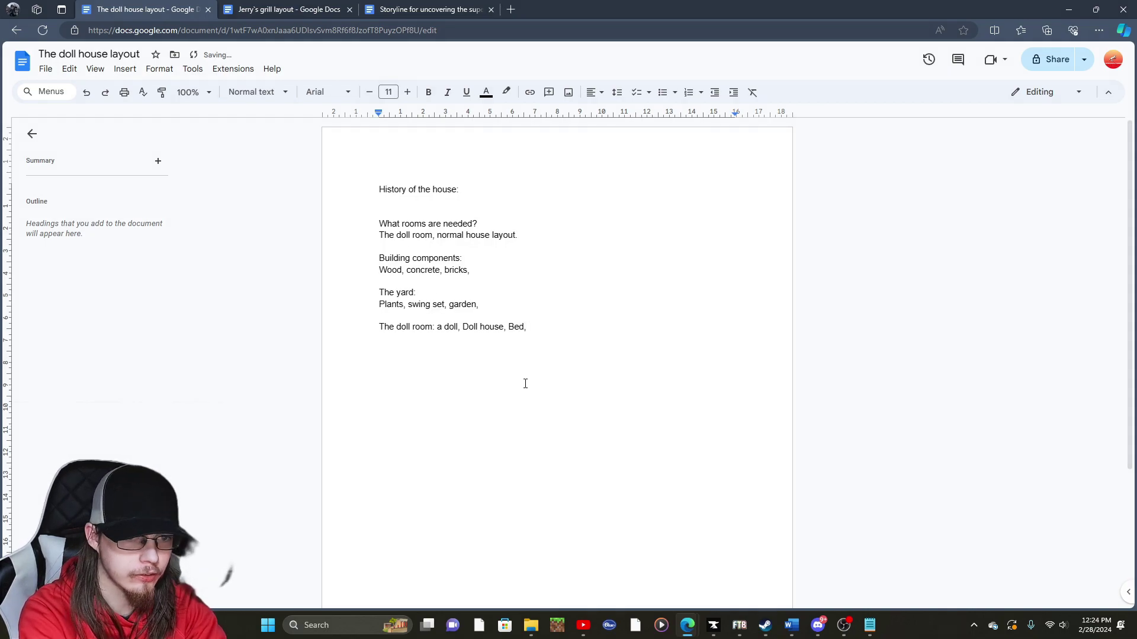
{"action": "type", "text": "Booksevels, "}
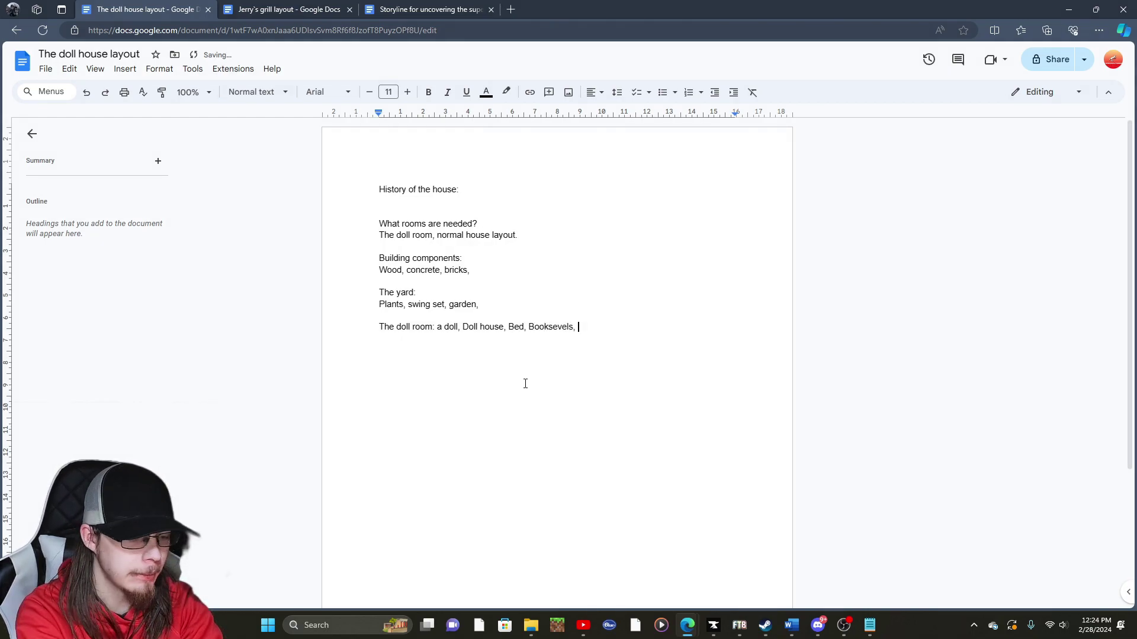
{"action": "type", "text": "Plants"}
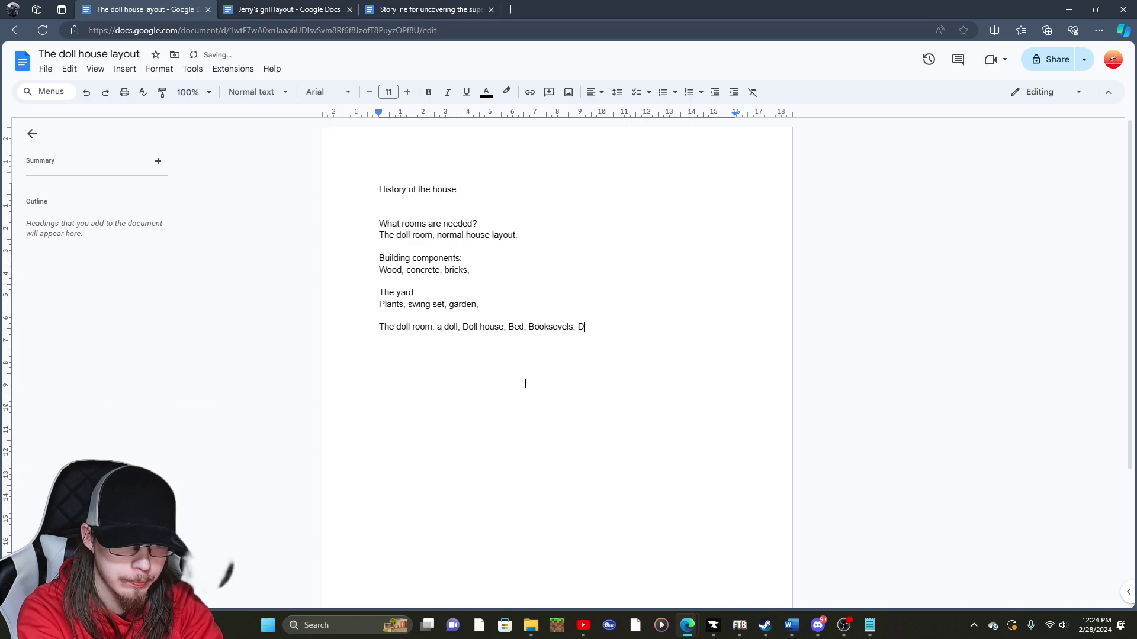
{"action": "key", "text": "BackSpace"}
Step: Continue the doll room list after "Plants" with ", Paintings Picture, window,"
{"action": "type", "text": ", Paintings p"}
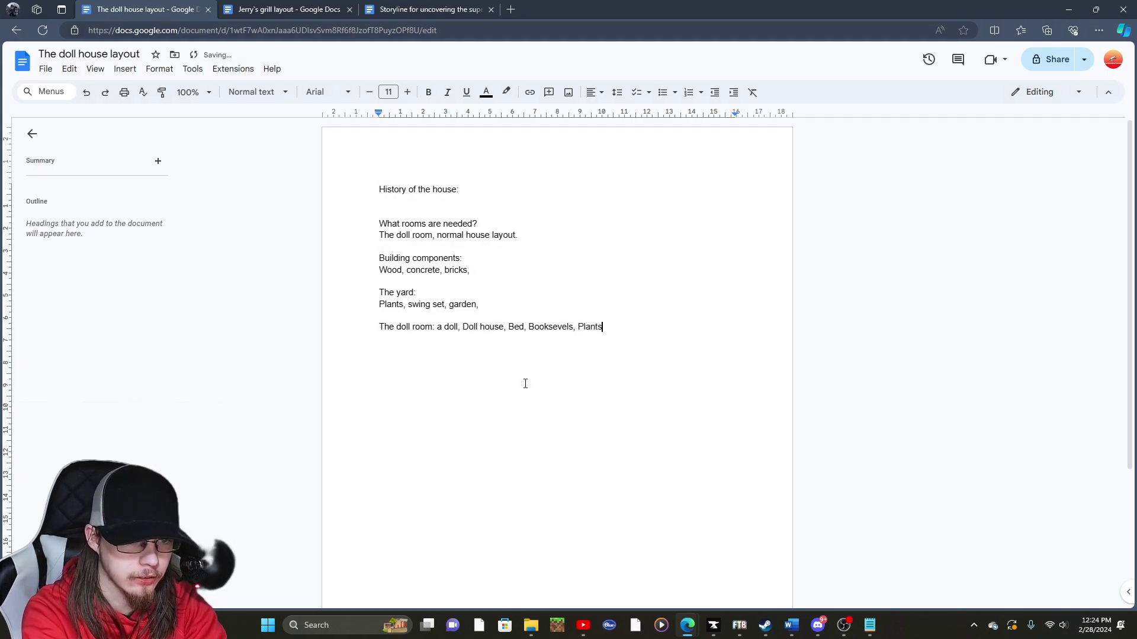
{"action": "type", "text": "i"}
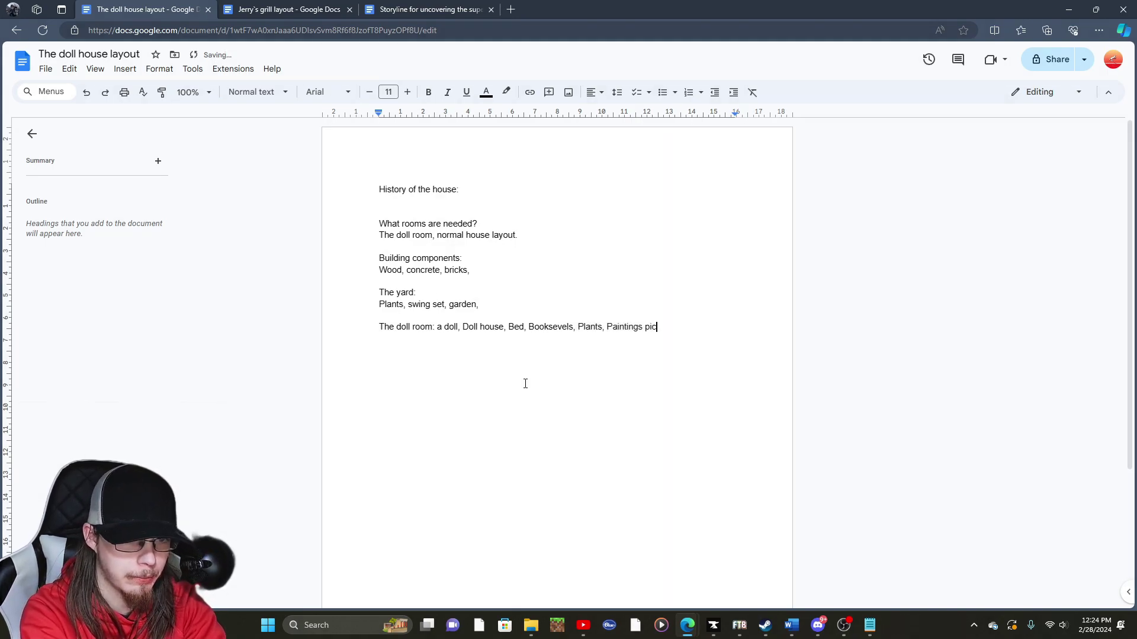
{"action": "key", "text": "BackSpace"}
{"action": "key", "text": "BackSpace"}
{"action": "type", "text": "Picture"}
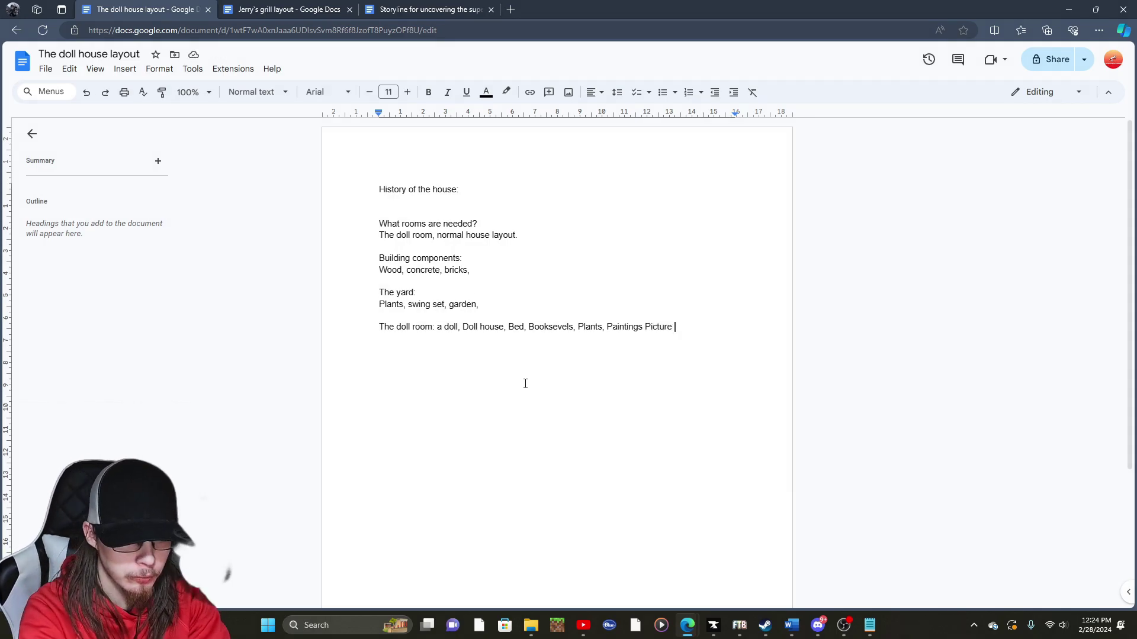
{"action": "key", "text": "BackSpace"}
{"action": "type", "text": ", window,"}
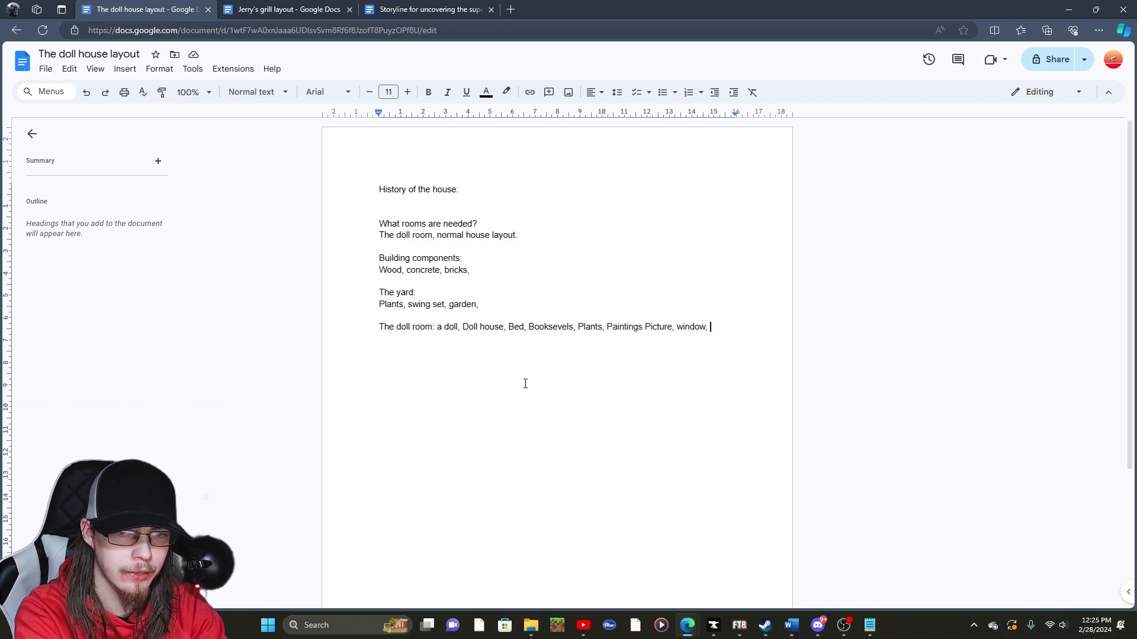
Step: Extend the window entry in the doll room list to read "window (and window curtains),"
{"action": "key", "text": "BackSpace"}
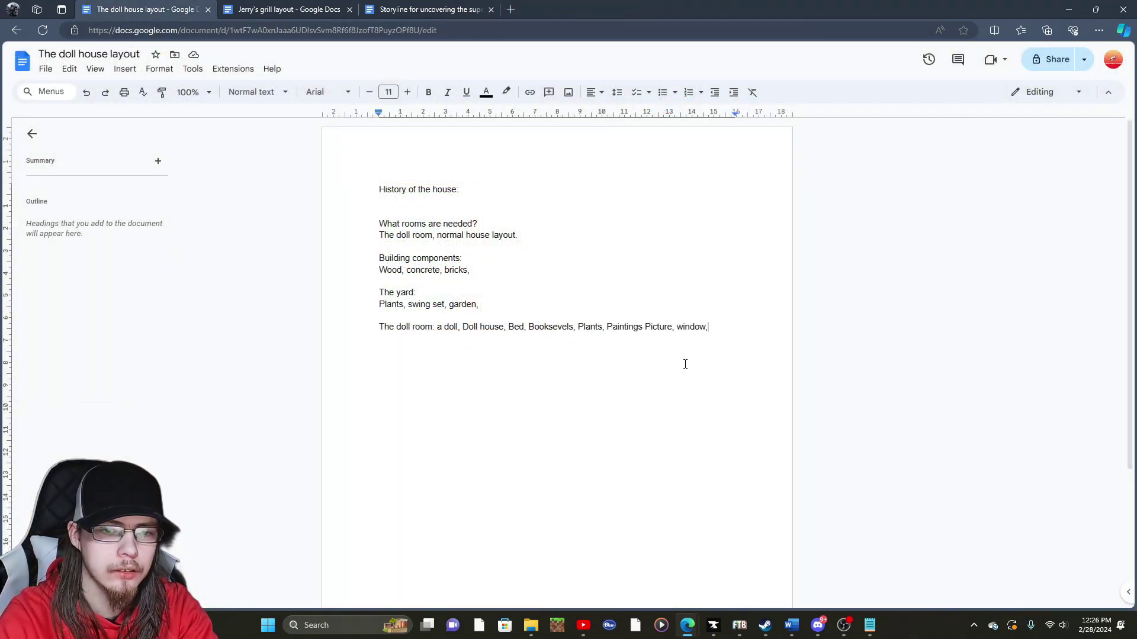
{"action": "type", "text": "window"}
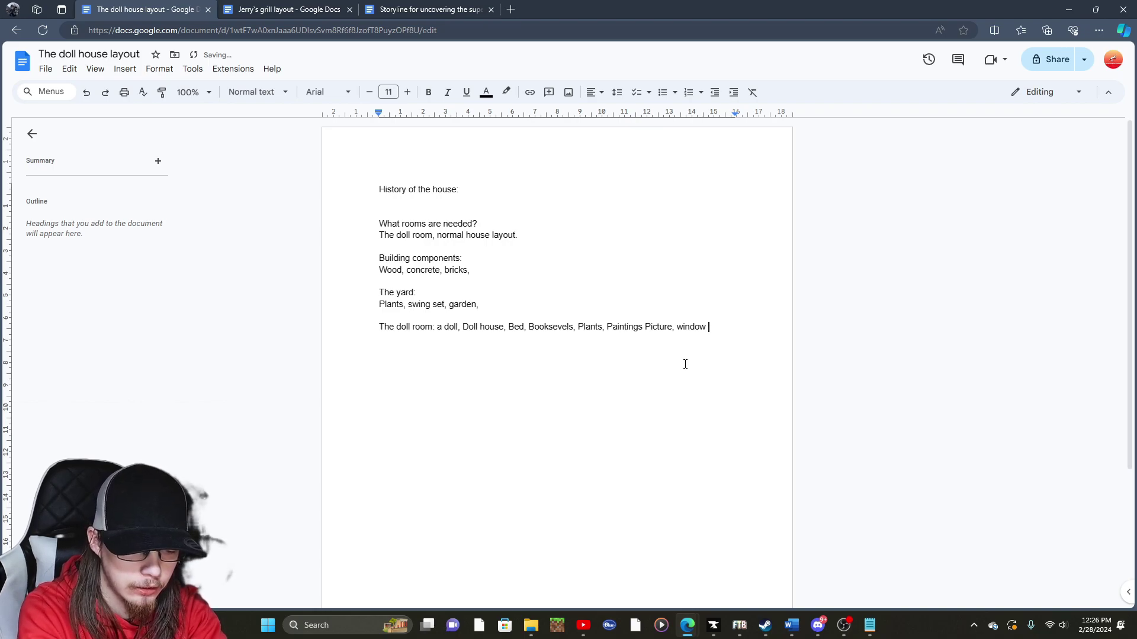
{"action": "type", "text": " (and window curtains),"}
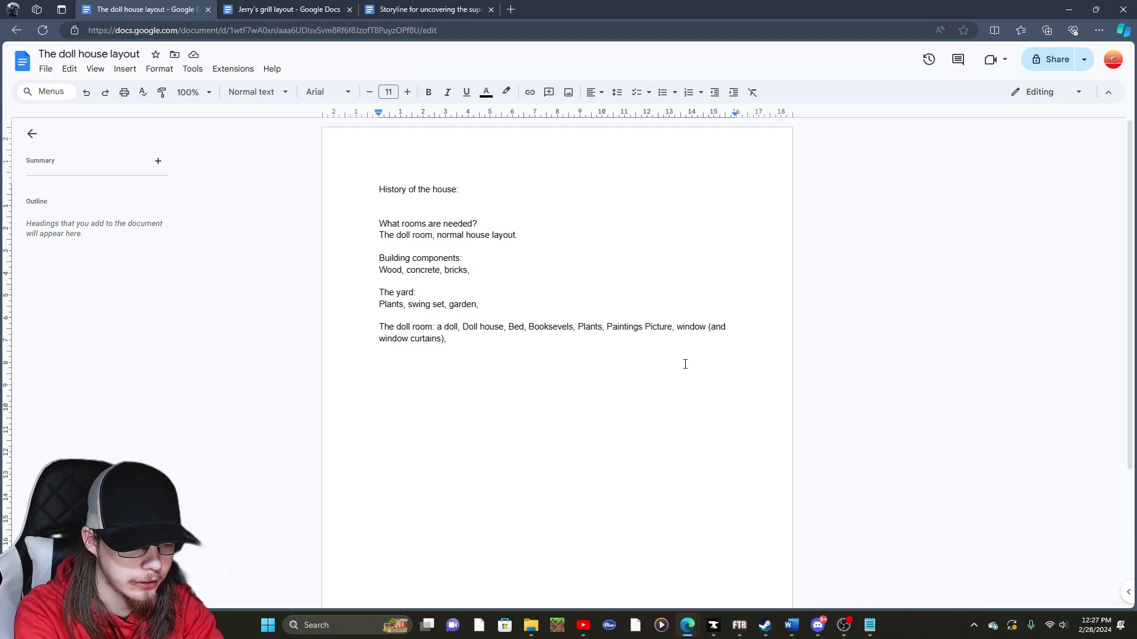
{"action": "type", "text": "The"}
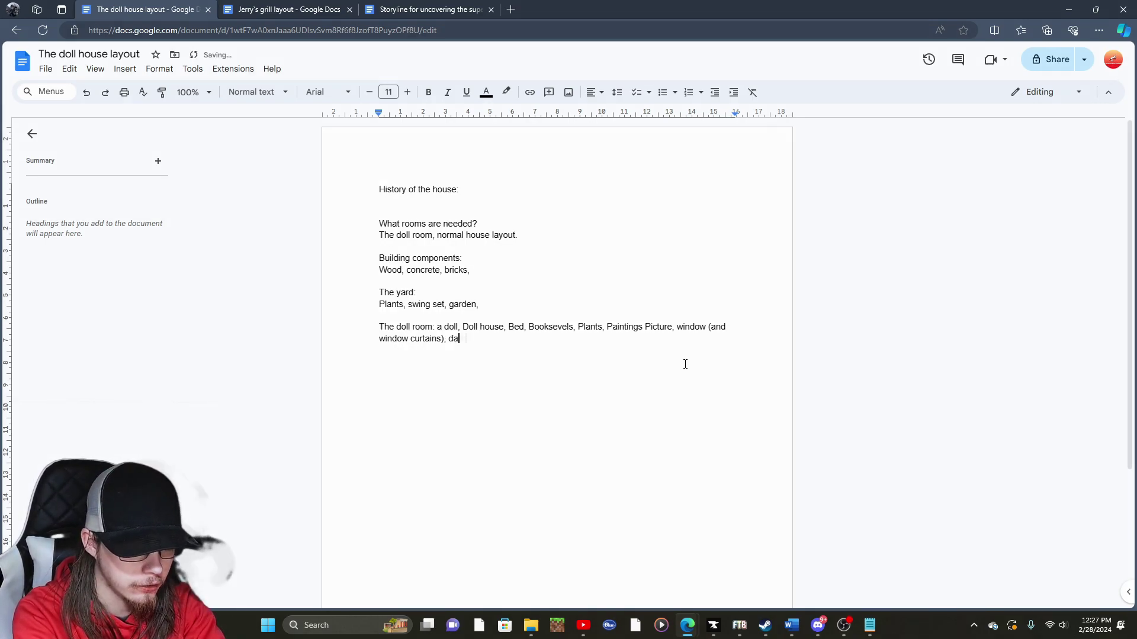
{"action": "key", "text": "BackSpace"}
{"action": "key", "text": "BackSpace"}
{"action": "key", "text": "BackSpace"}
{"action": "type", "text": "The"}
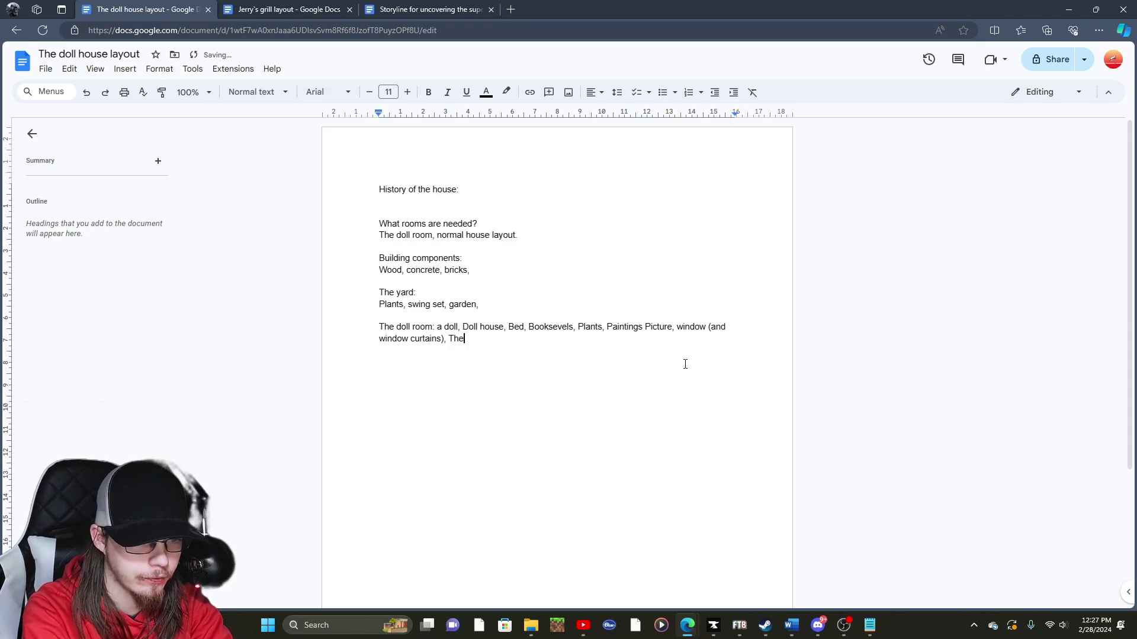
{"action": "key", "text": "BackSpace"}
{"action": "key", "text": "BackSpace"}
{"action": "key", "text": "BackSpace"}
{"action": "key", "text": "BackSpace"}
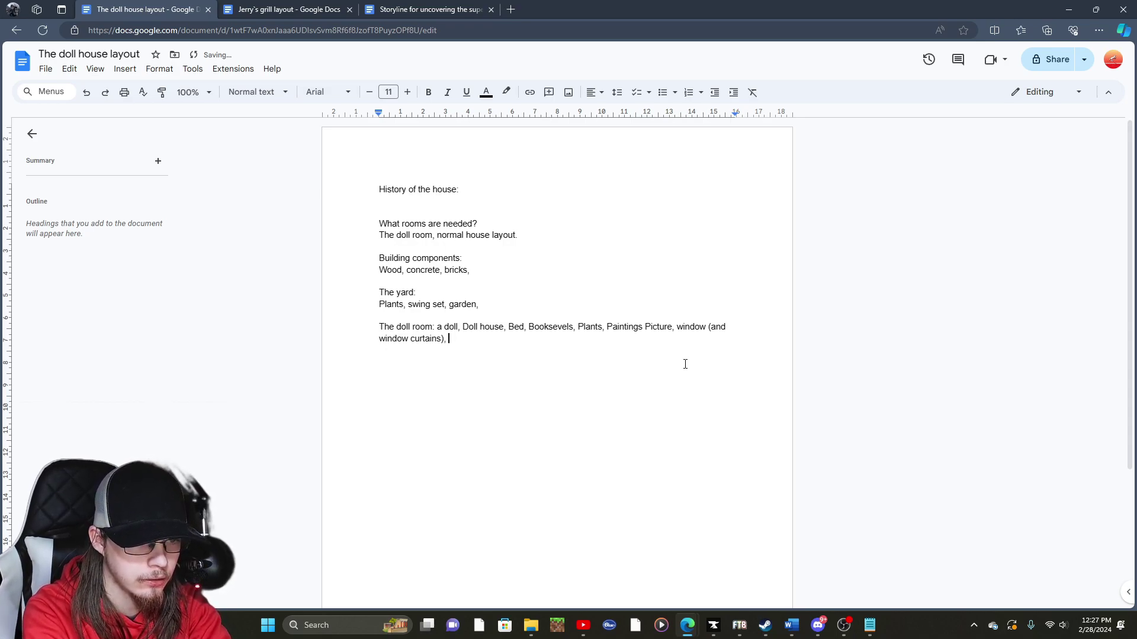
Step: Finish the doll room list with "Darkness, ceiling fan." after the window curtains entry
{"action": "type", "text": "Dae"}
{"action": "key", "text": "BackSpace"}
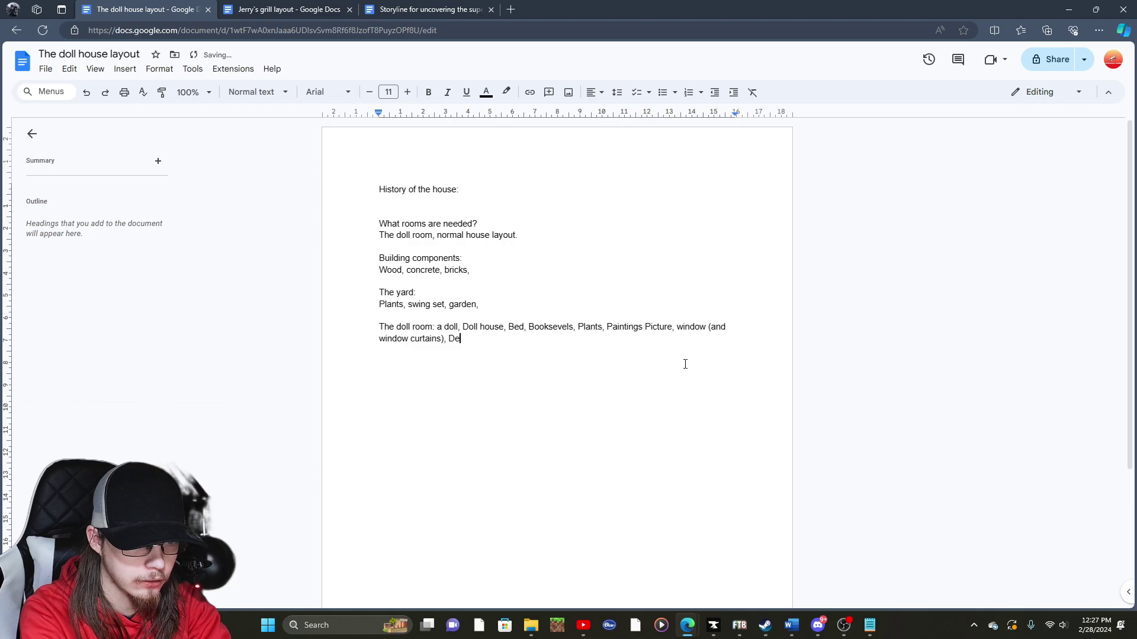
{"action": "type", "text": "r"}
{"action": "key", "text": "Tab"}
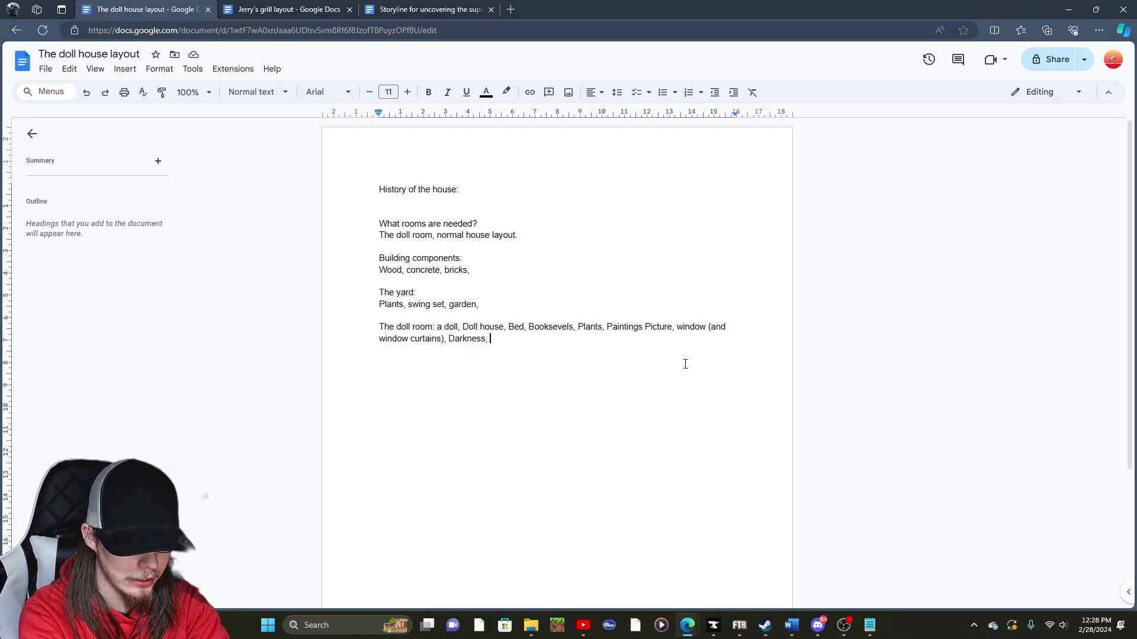
{"action": "type", "text": "Ba"}
{"action": "key", "text": "BackSpace"}
{"action": "key", "text": "BackSpace"}
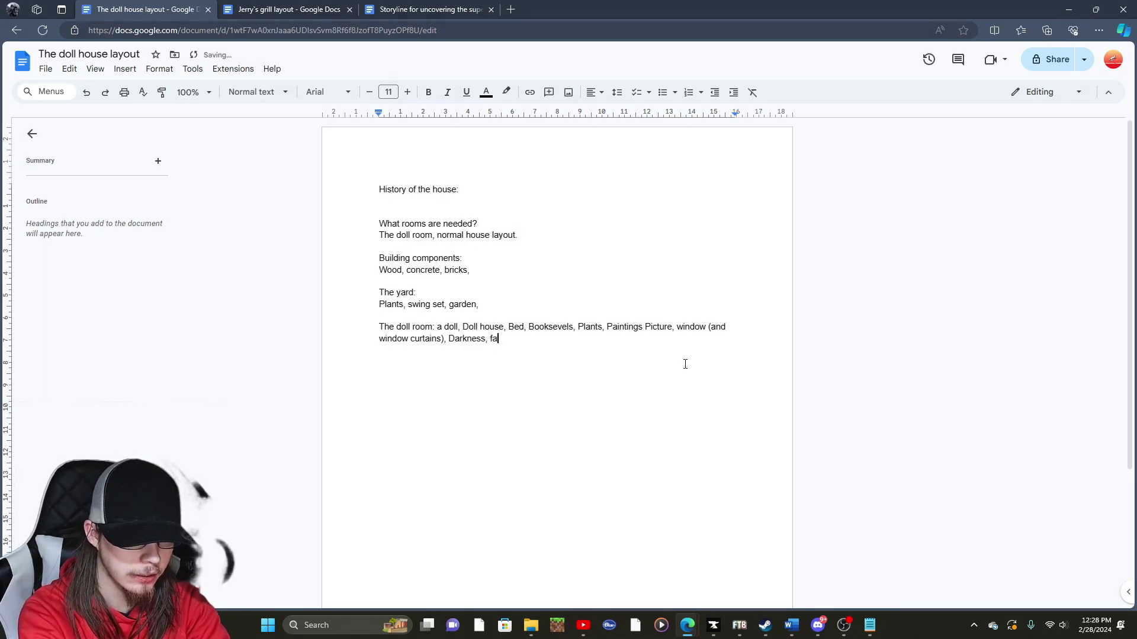
{"action": "type", "text": "ceili"}
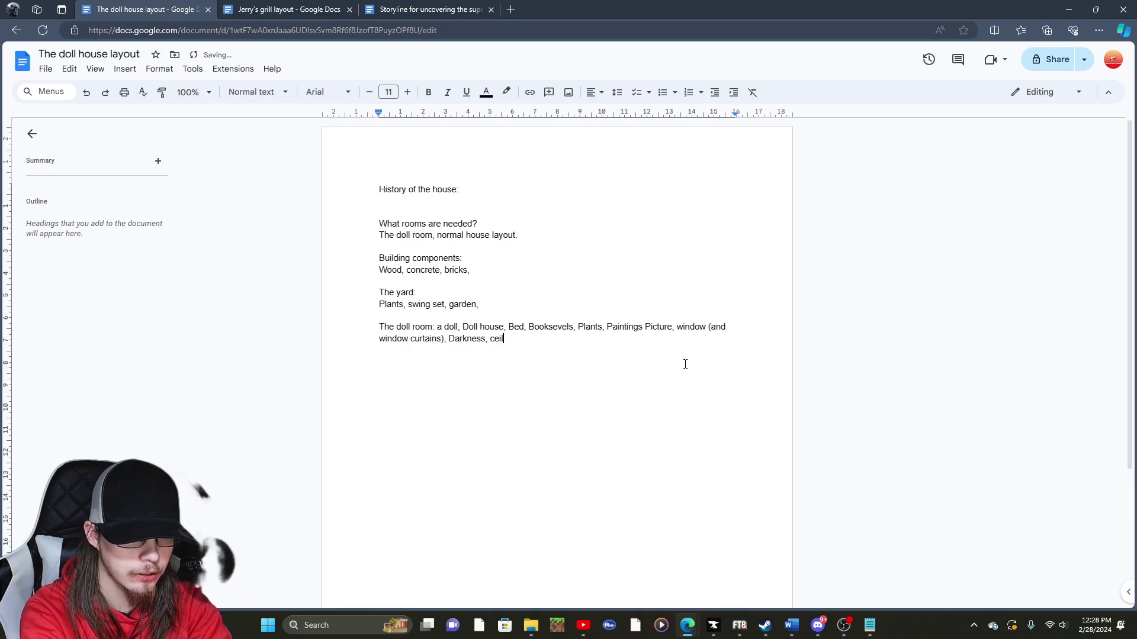
{"action": "type", "text": "ng fan."}
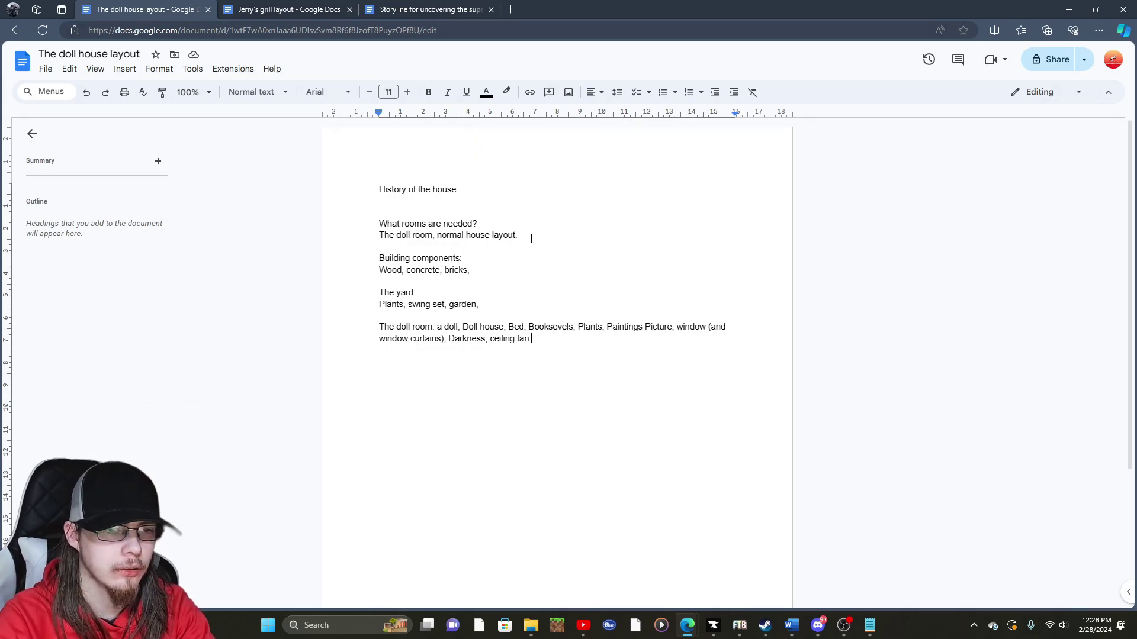
Step: Add the note "(2 story house compact)" after the heading "What rooms are needed?"
{"action": "left_click", "coordinate": [488, 224]}
{"action": "type", "text": "(2 story house )"}
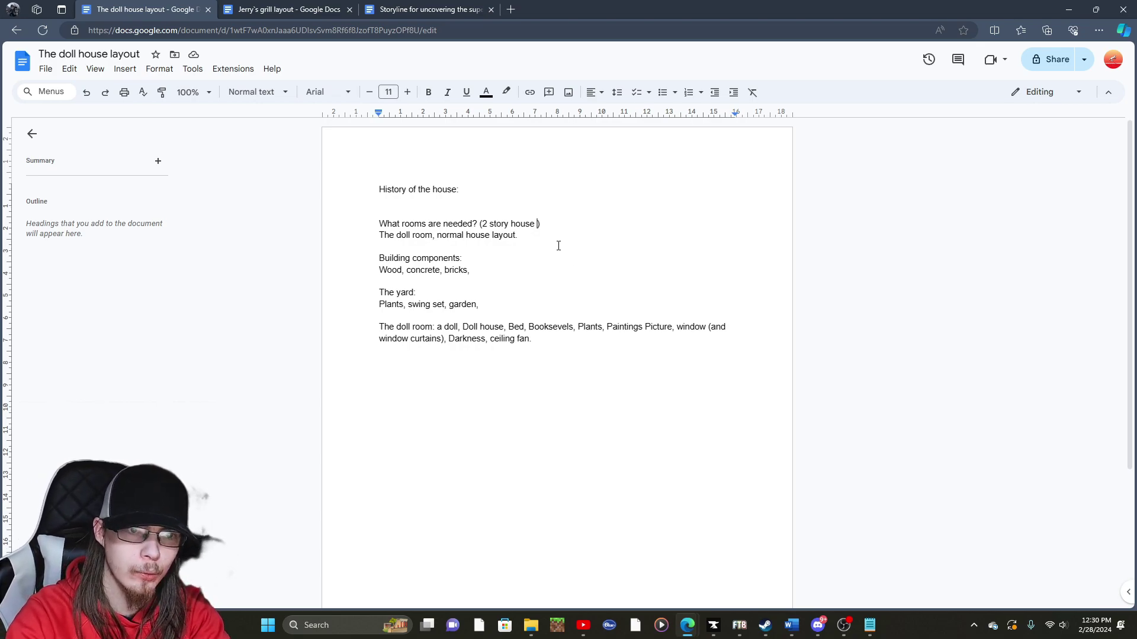
{"action": "type", "text": "compact"}
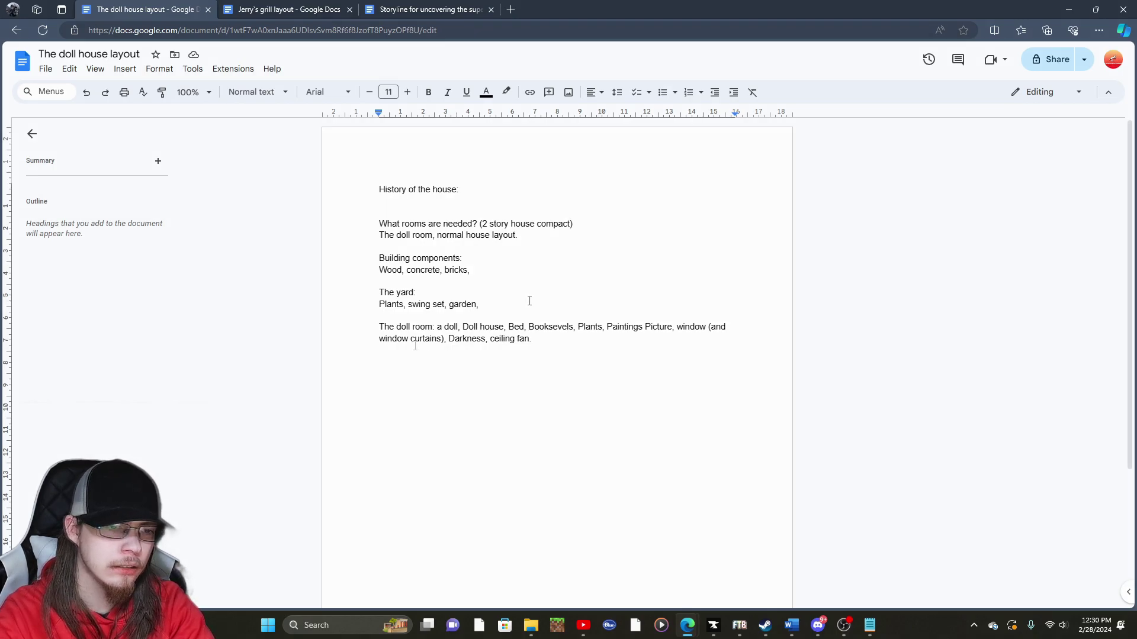
Step: Place the text cursor at the end of the doll room list, after the ceiling fan entry
{"action": "left_click", "coordinate": [543, 346]}
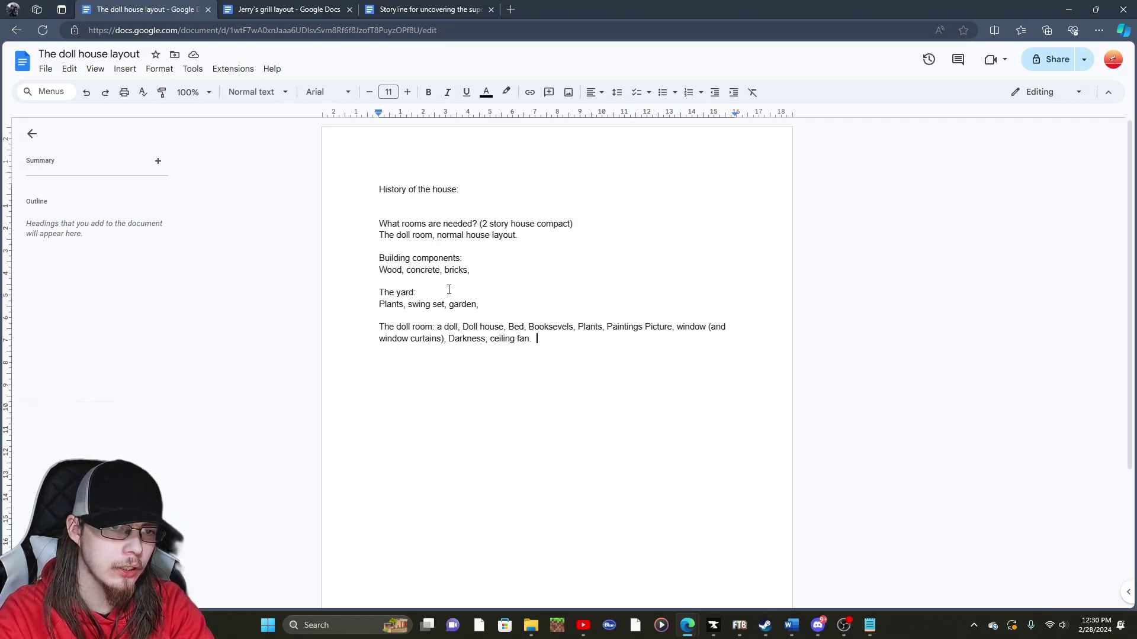